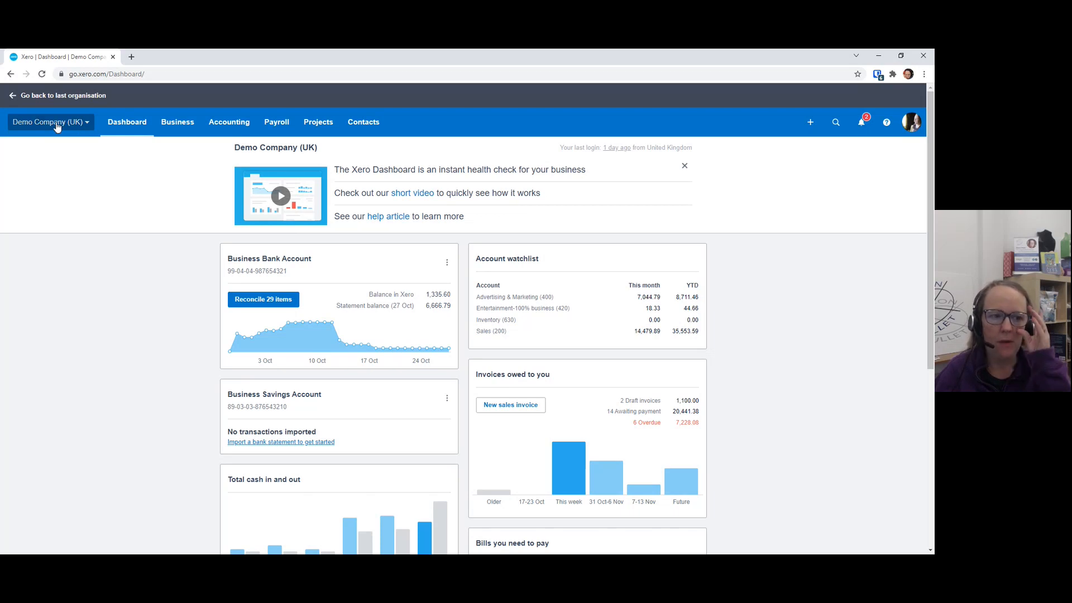
Mark Tracking categories as a favourite in the organisation's advanced accounting settings
left_click(57, 127)
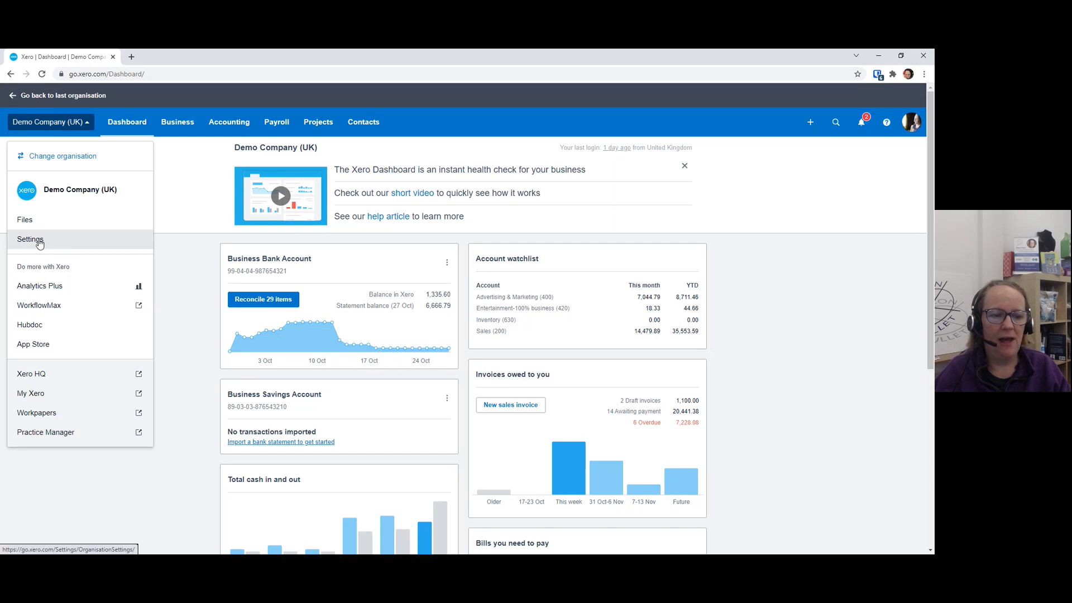
left_click(39, 244)
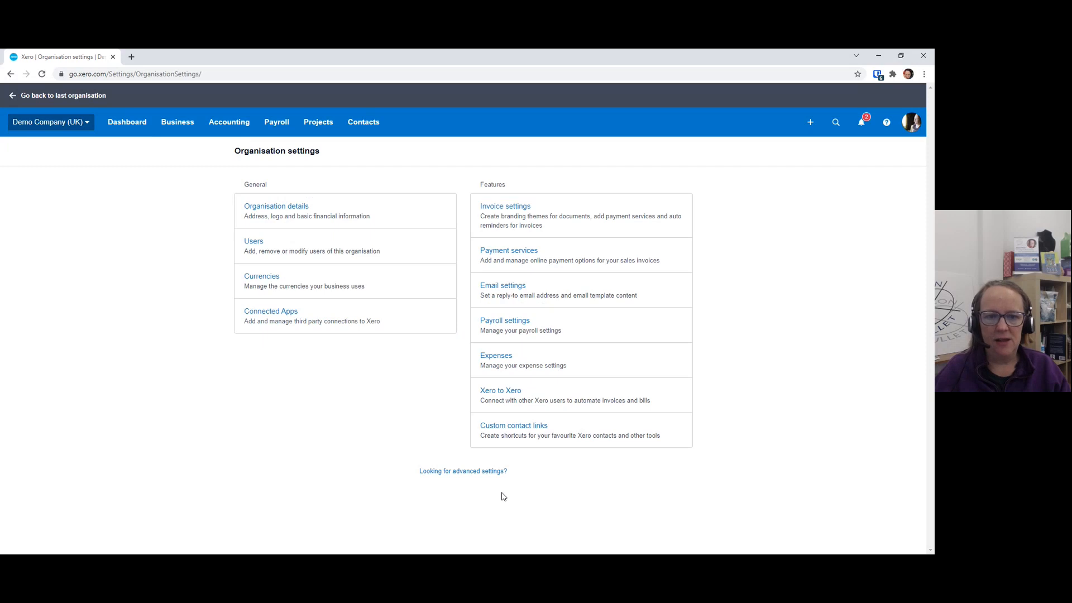
left_click(478, 475)
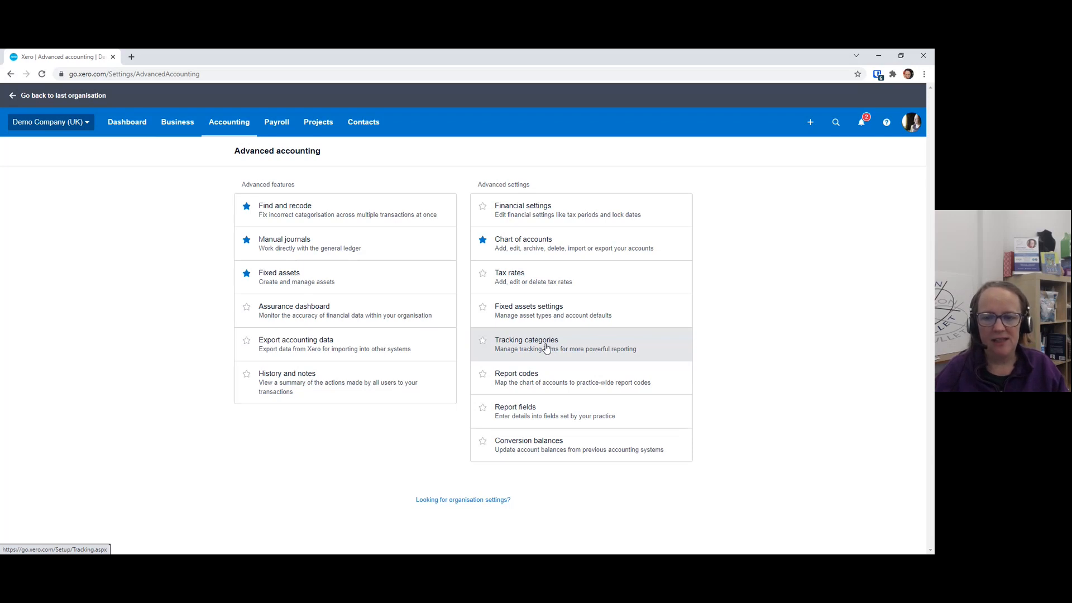
left_click(483, 341)
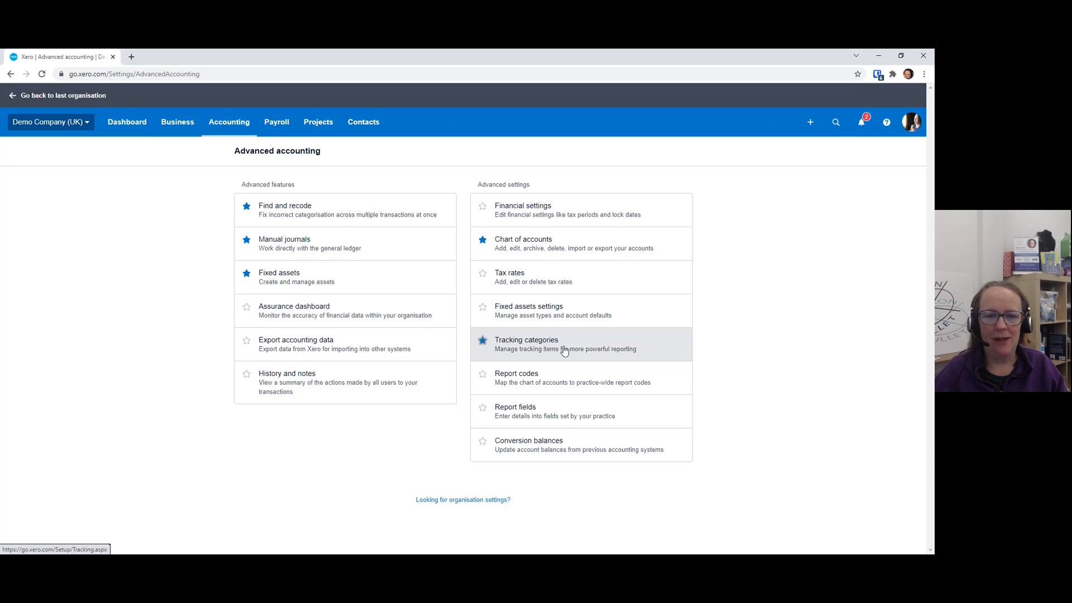
Create and save a tracking category named Sales Person with two salespeople's first names as its options
left_click(248, 121)
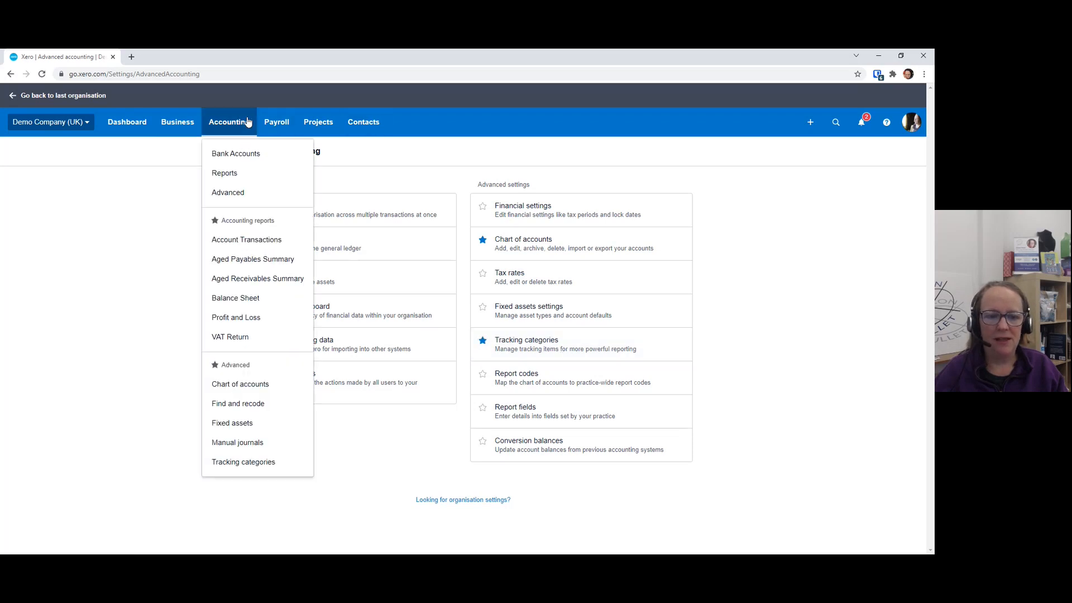
left_click(246, 464)
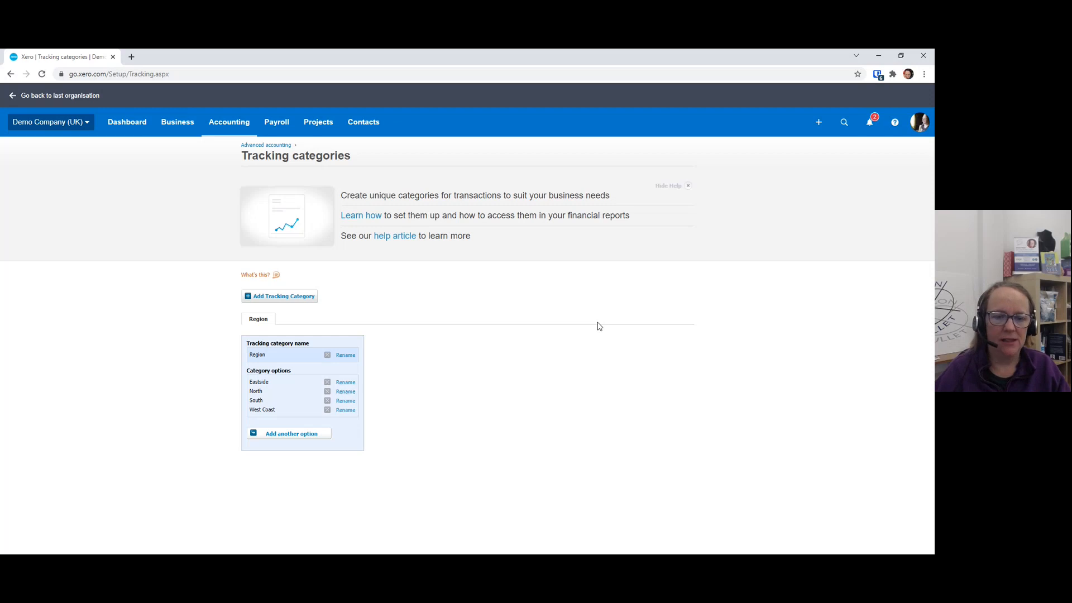
left_click(289, 299)
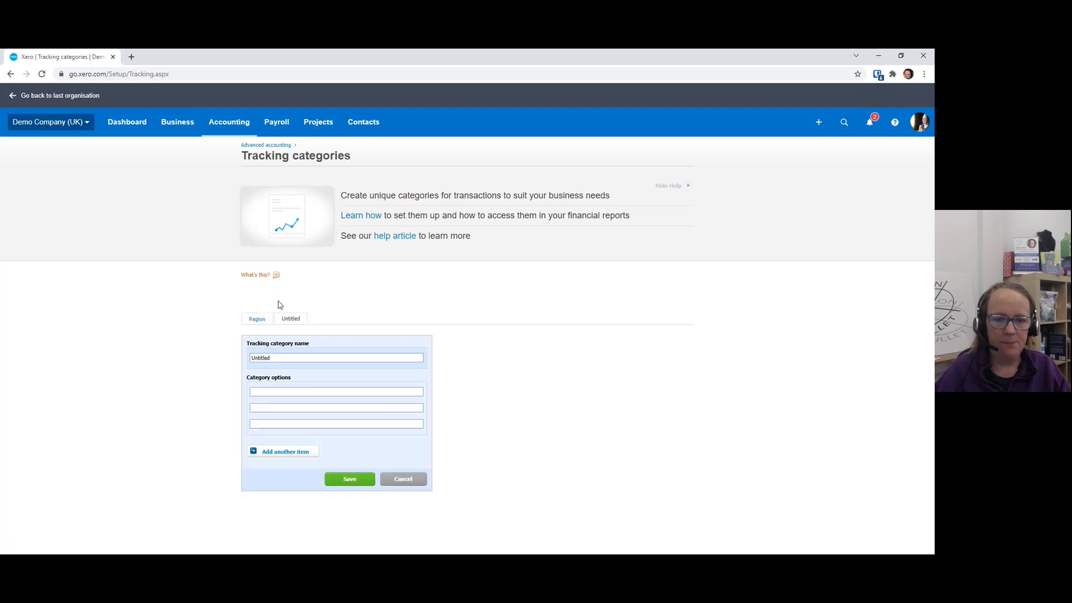
type("Sales Person")
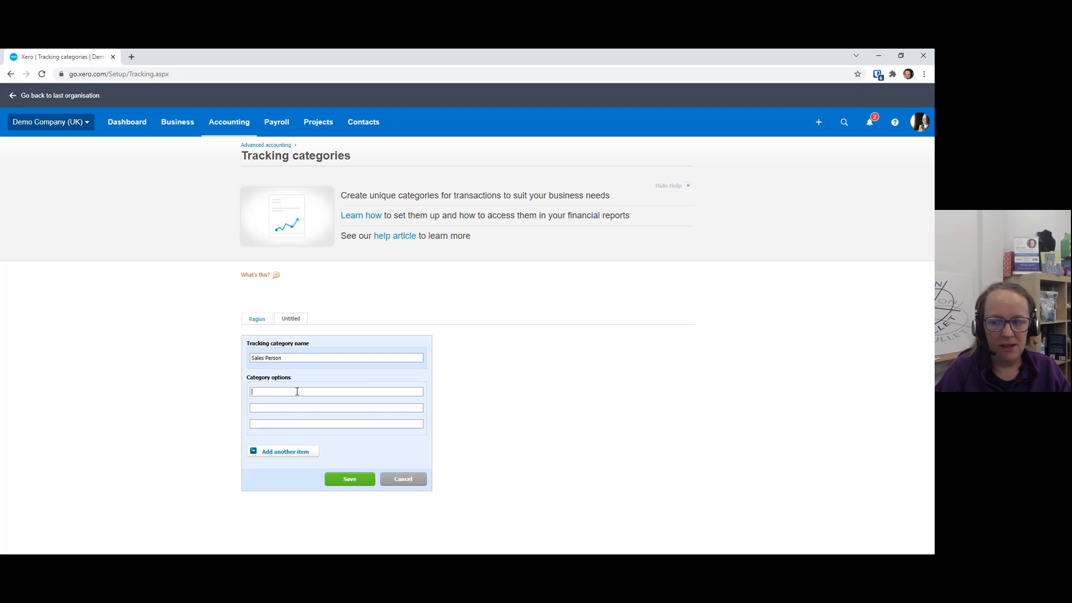
left_click(297, 392)
type("Alison")
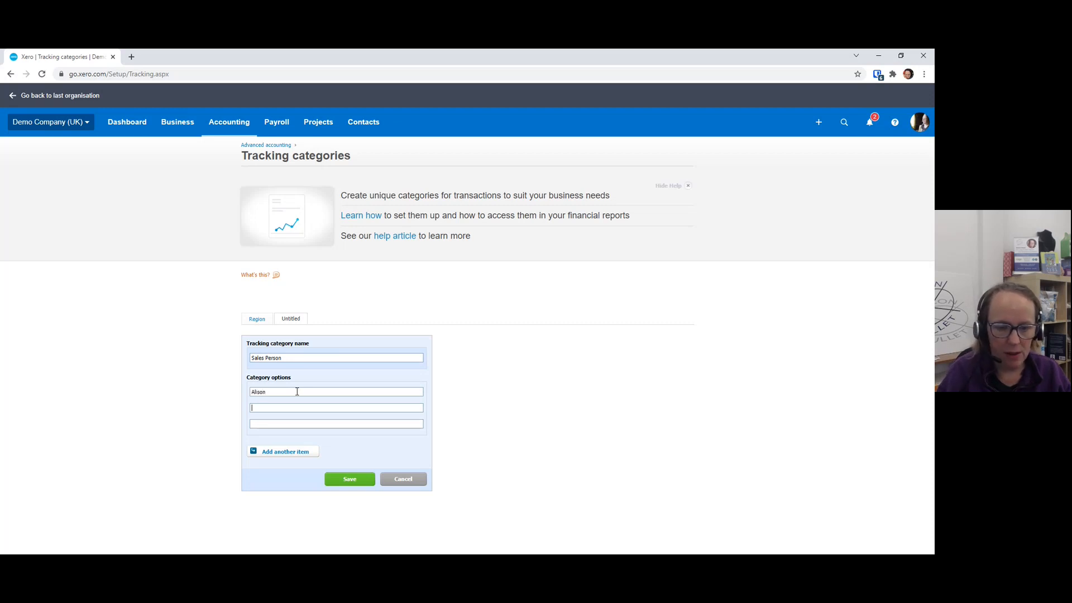
type("Paul")
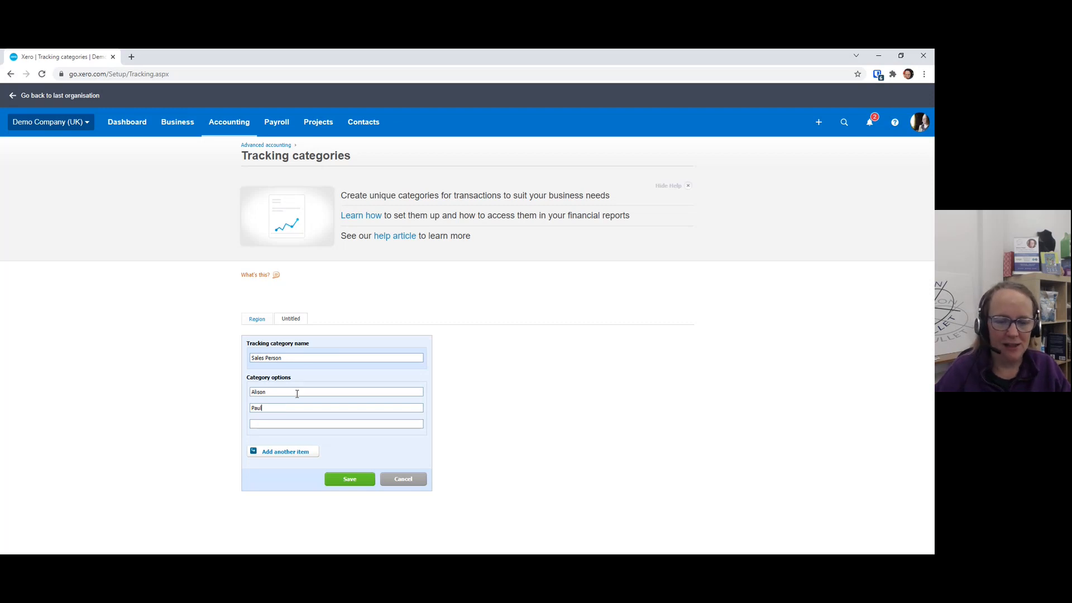
left_click(350, 481)
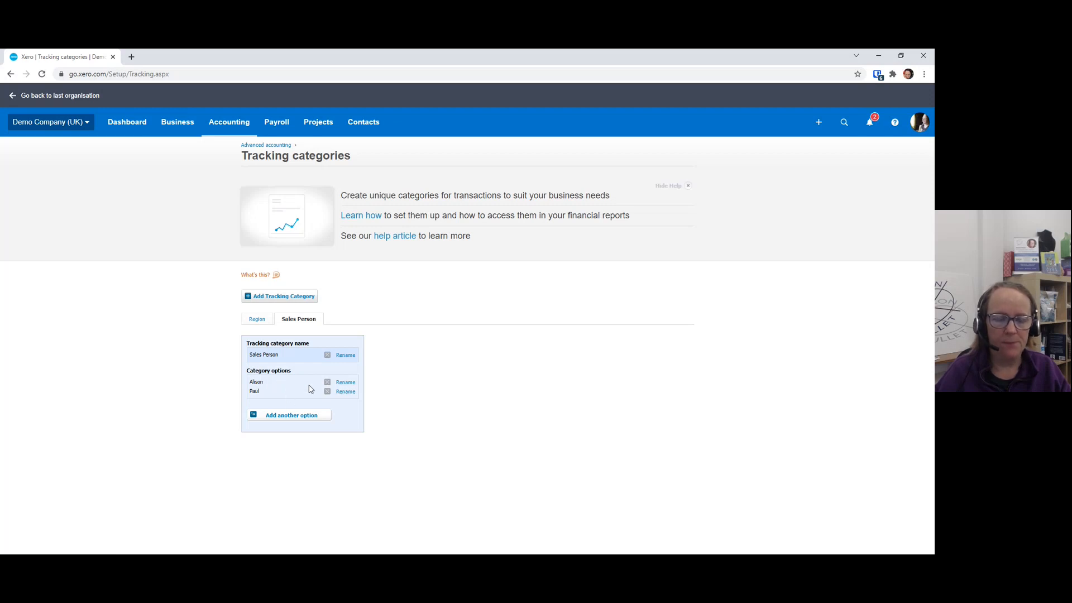
Start a new sales invoice addressed to DIISR - Small Business Services
left_click(194, 124)
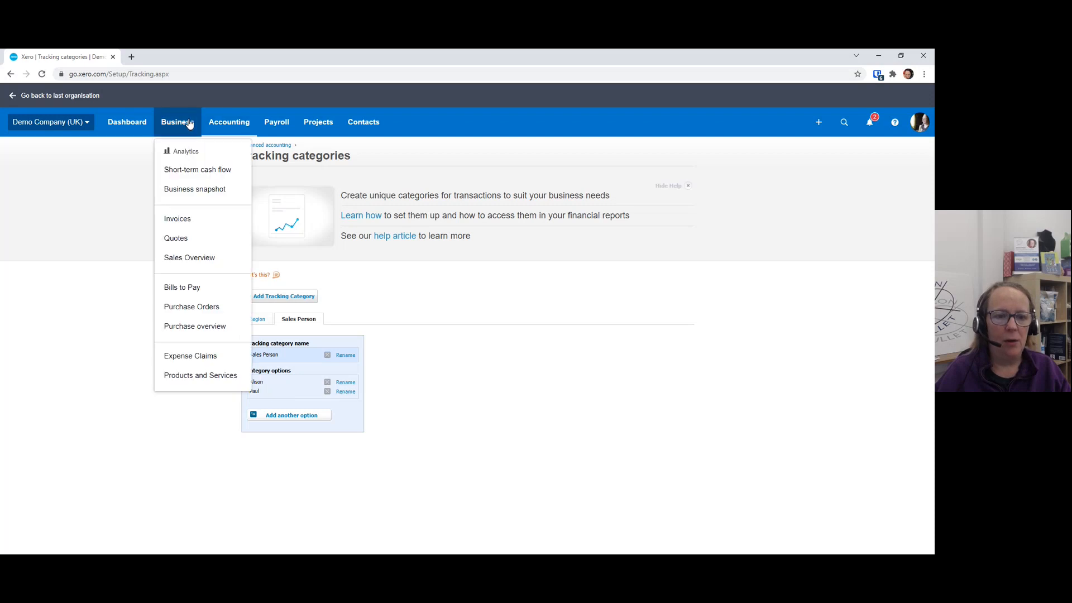
left_click(193, 229)
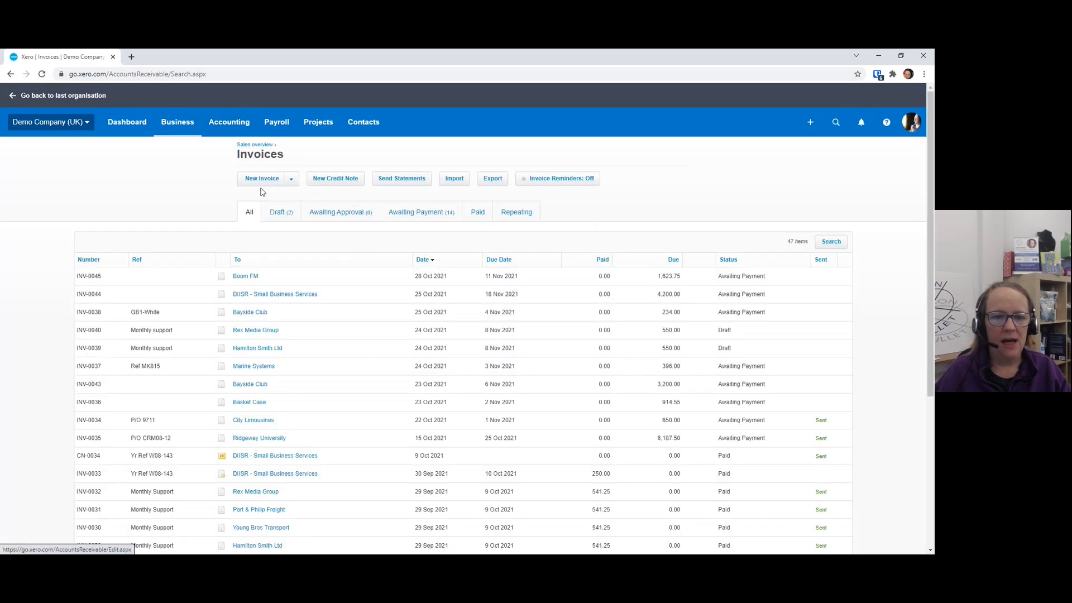
left_click(266, 181)
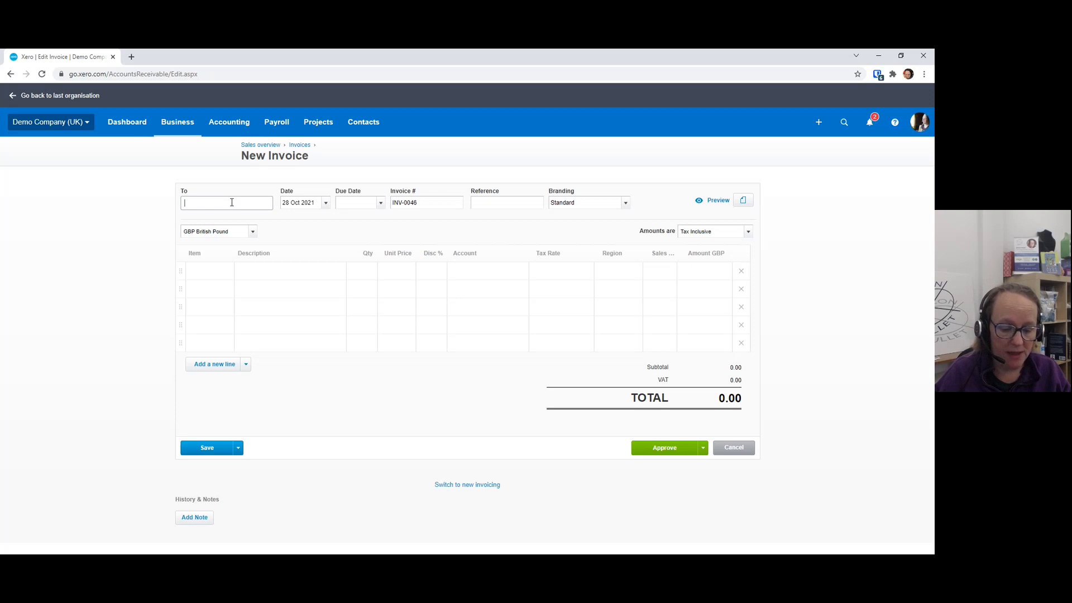
type("d")
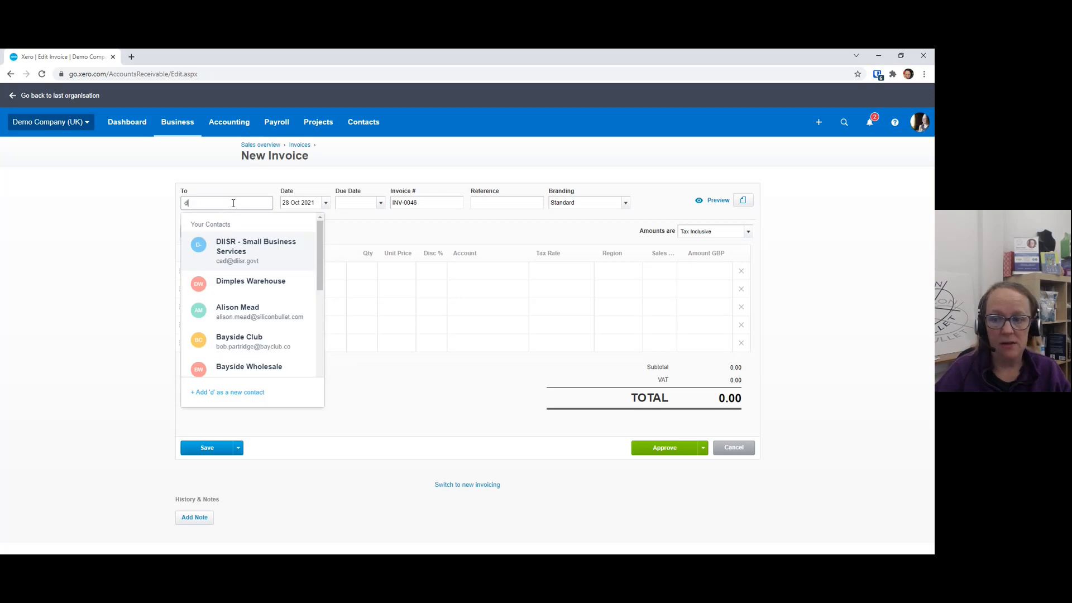
left_click(251, 257)
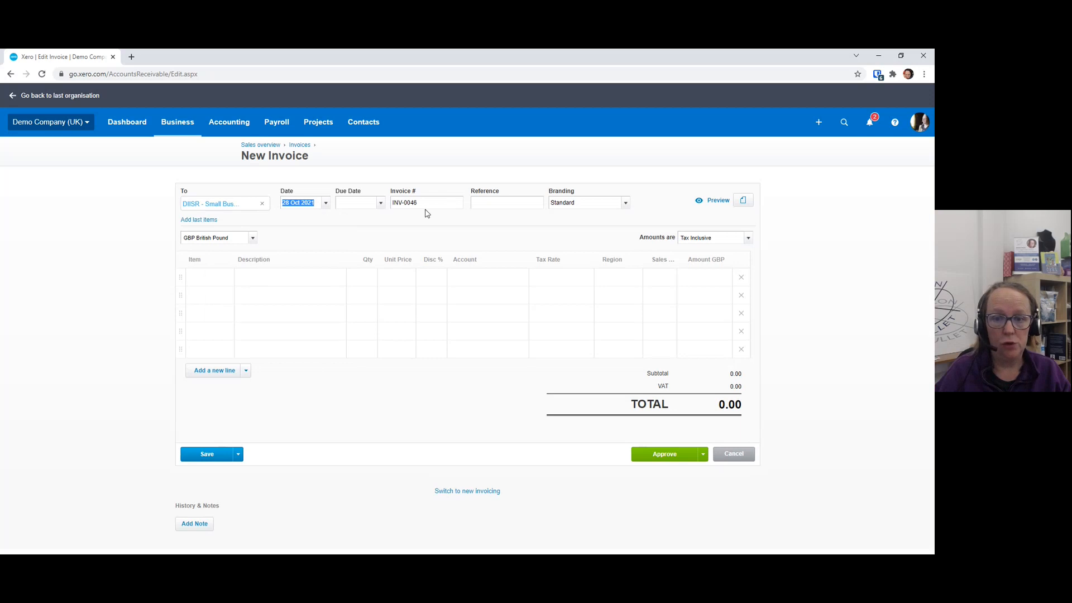
Fill in the first invoice line with the description Test Transaction and a unit price of 100
left_click(311, 279)
type("Test Transac")
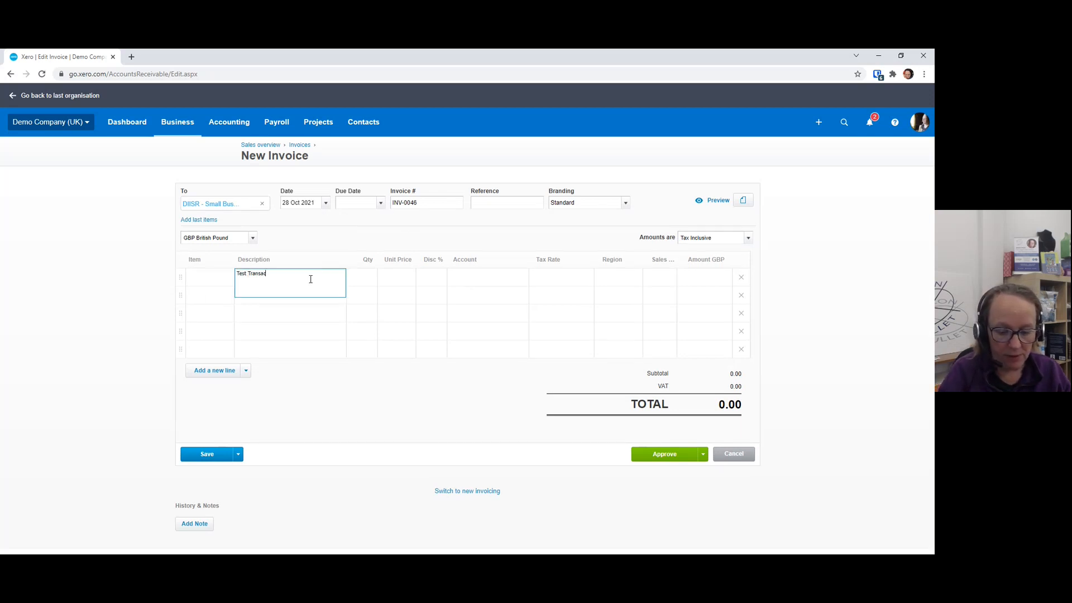
type("tion")
key("Tab")
key("Tab")
type("100")
key("Tab")
key("Tab")
key("Tab")
key("Tab")
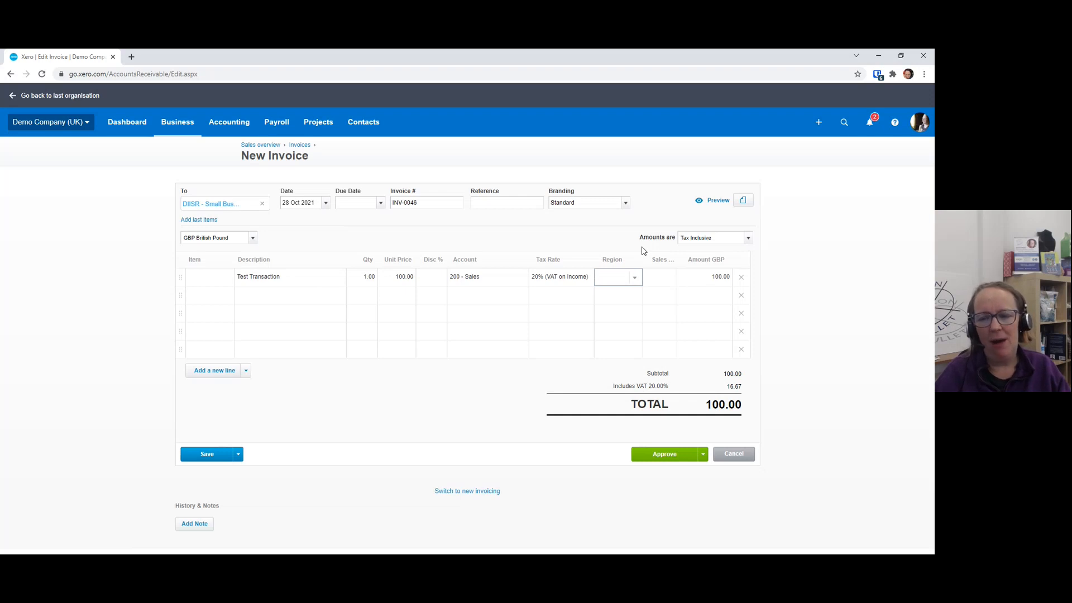
Assign the Test Transaction line to the North region and the first listed salesperson
left_click(635, 279)
left_click(616, 338)
left_click(669, 282)
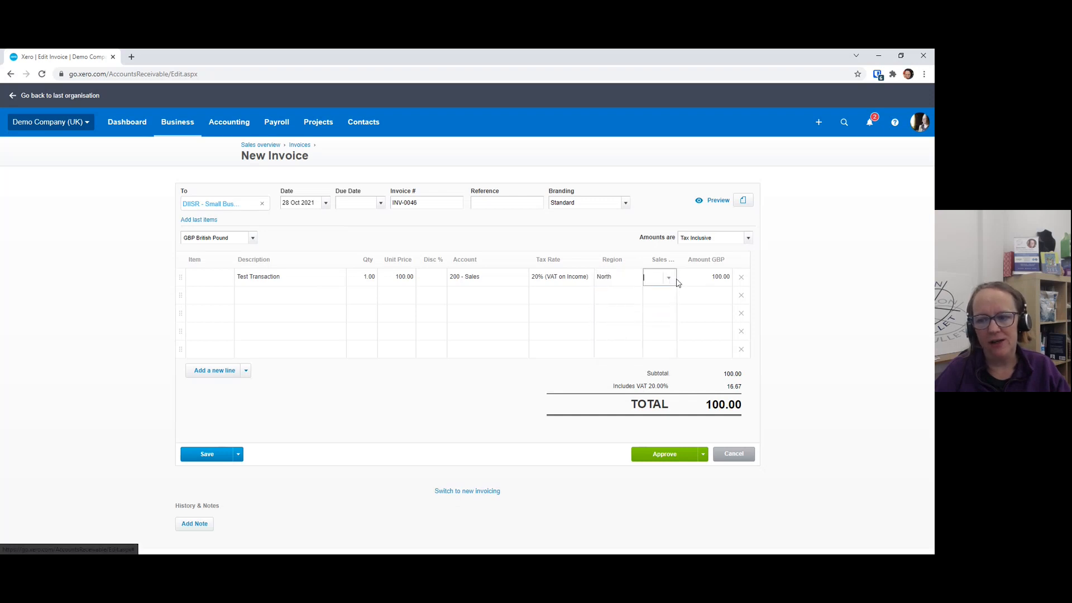
left_click(670, 279)
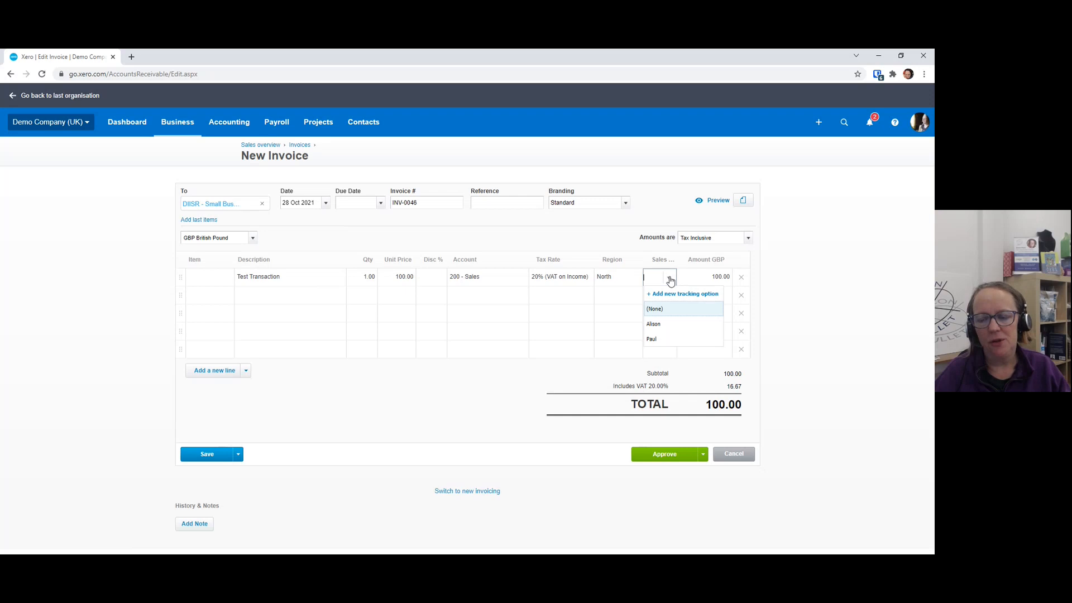
left_click(654, 325)
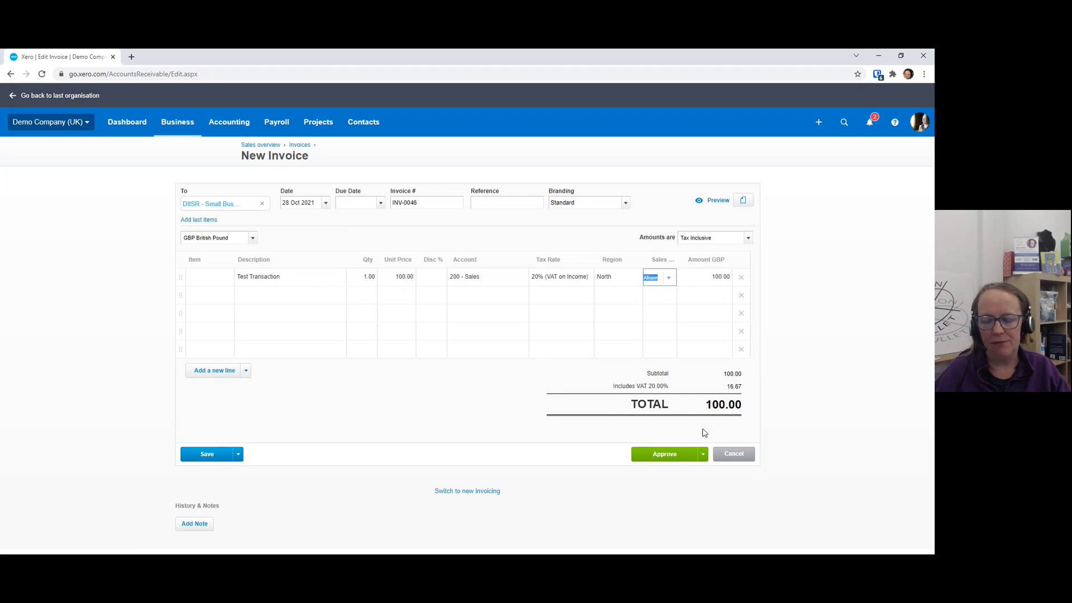
Set the invoice's due date to the invoice date, 28 Oct 2021, and approve the invoice
left_click(668, 457)
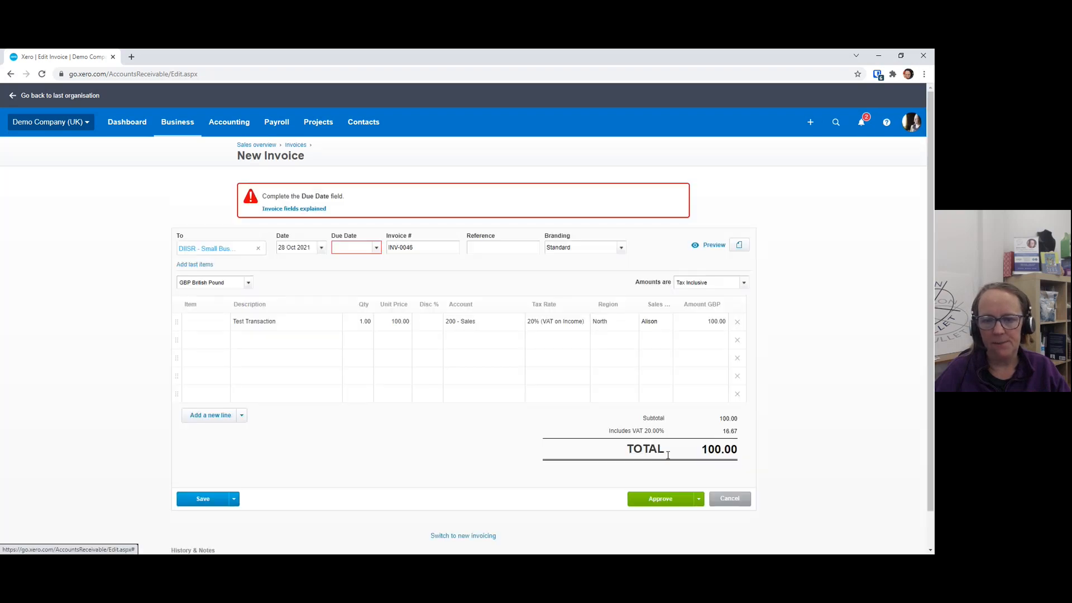
left_click(377, 250)
left_click(352, 247)
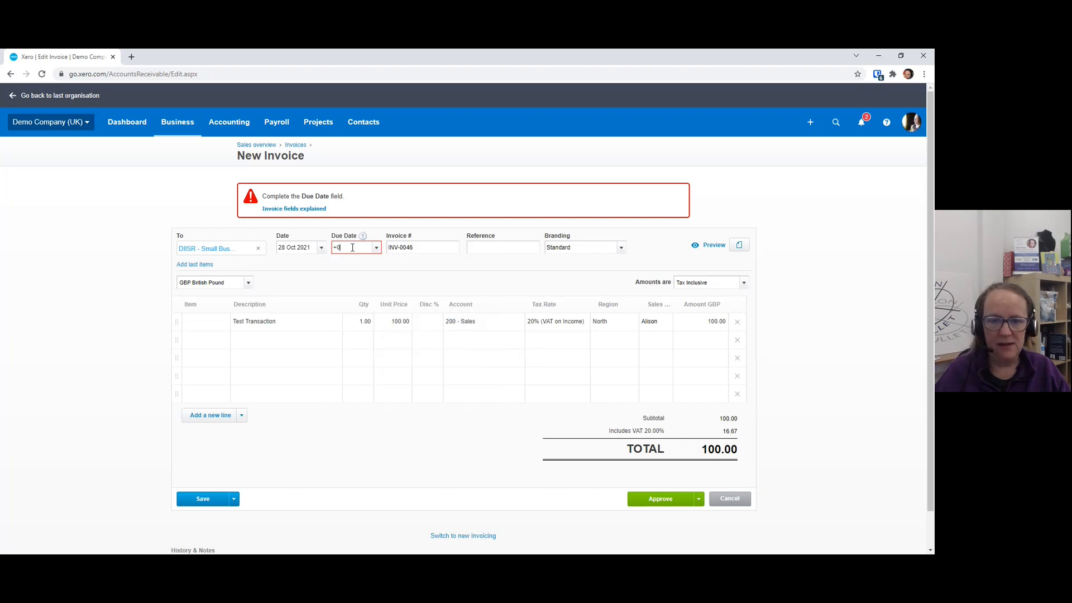
type("+0")
key("Tab")
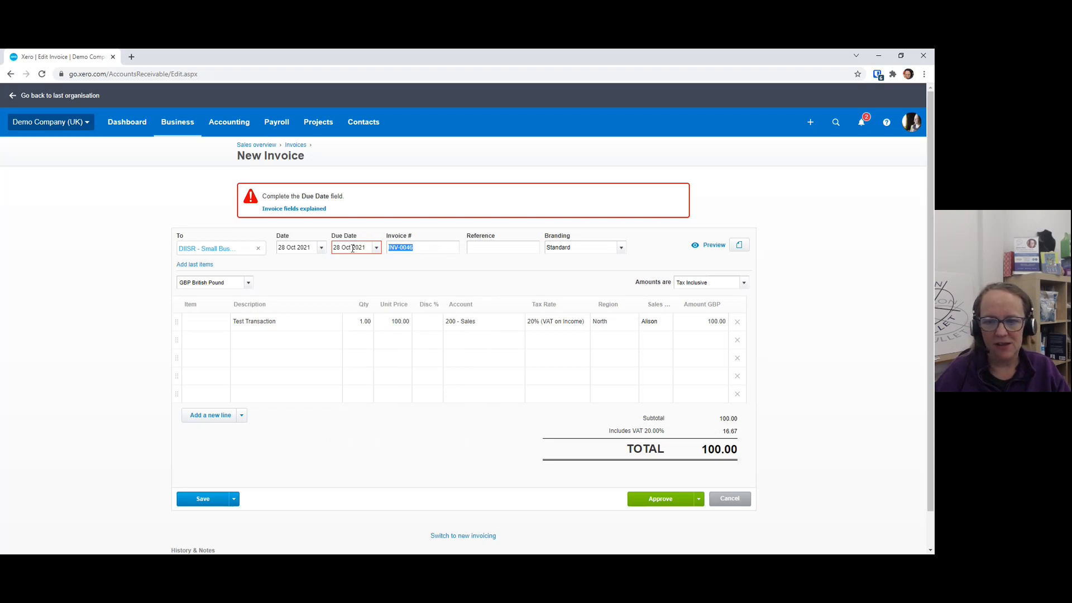
left_click(656, 503)
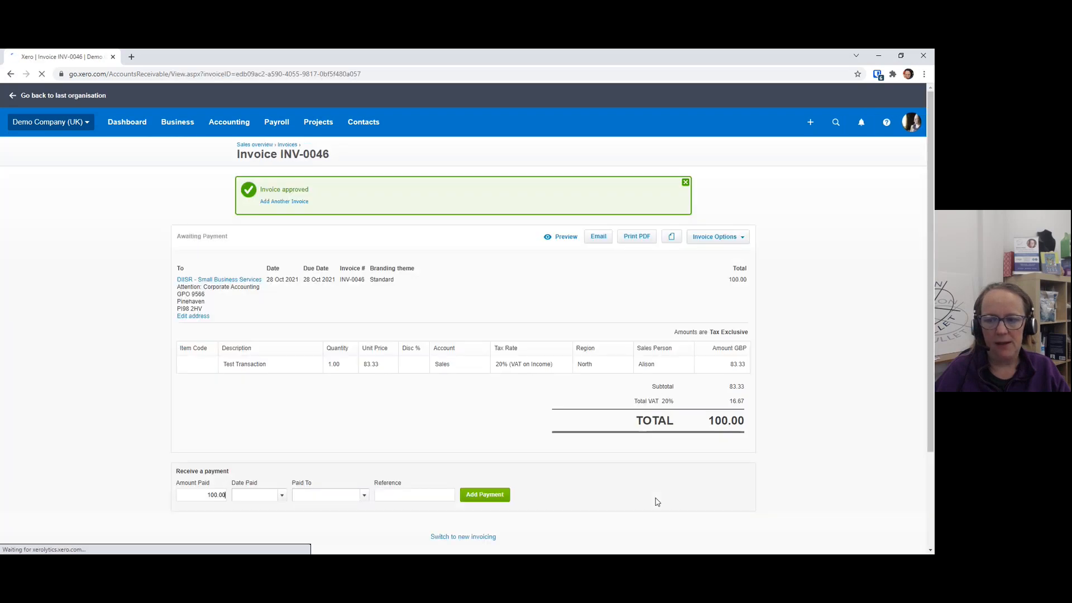
In the Business Bank Account reconciliation, set the FastPay line's region to North and its Sales Person to the first listed salesperson
left_click(126, 128)
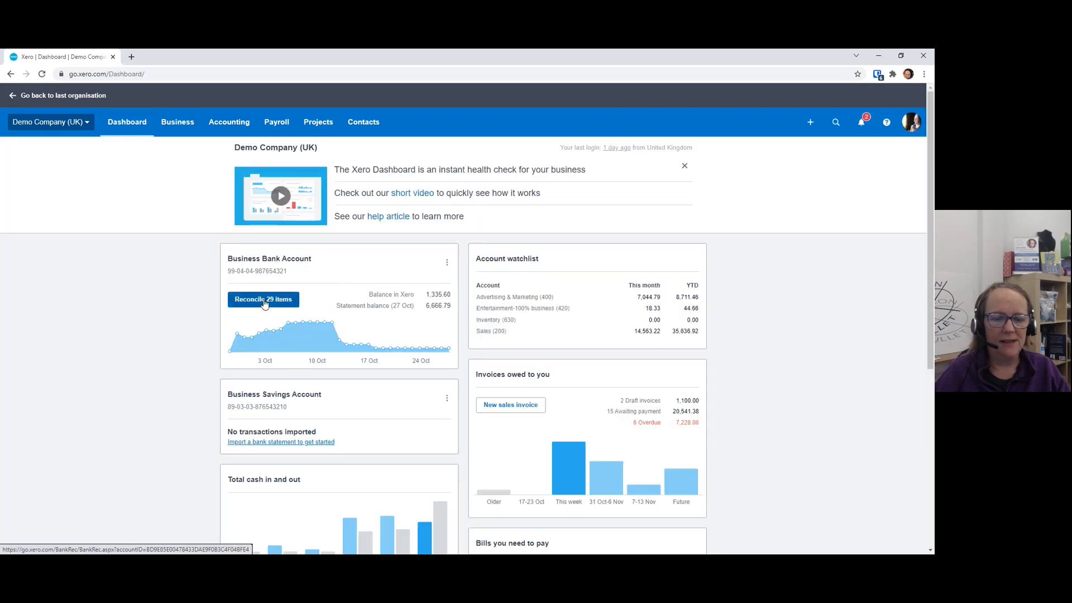
left_click(263, 301)
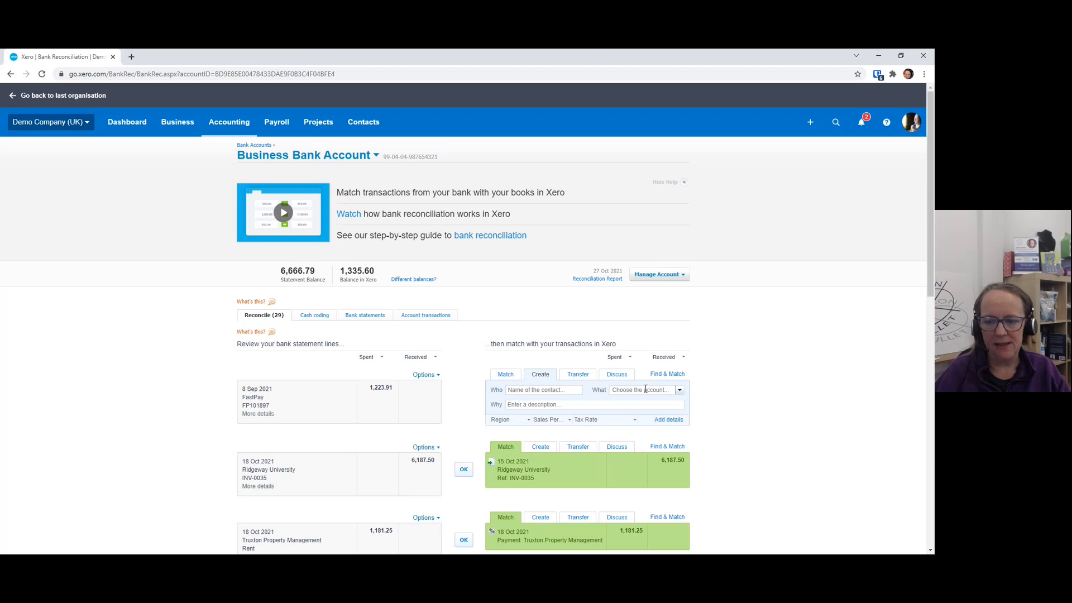
left_click(568, 420)
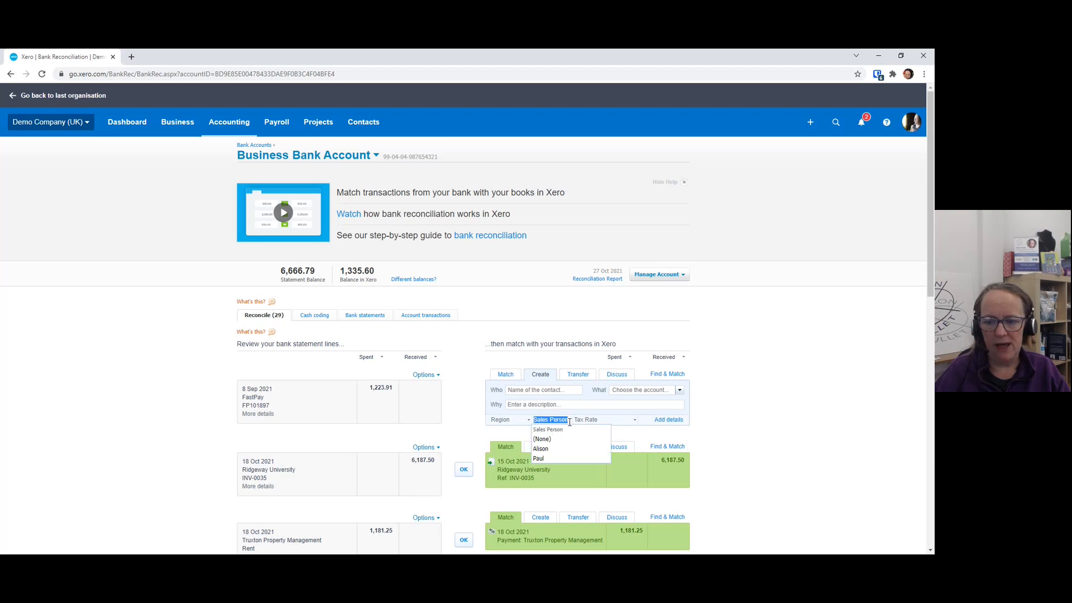
left_click(542, 449)
left_click(635, 420)
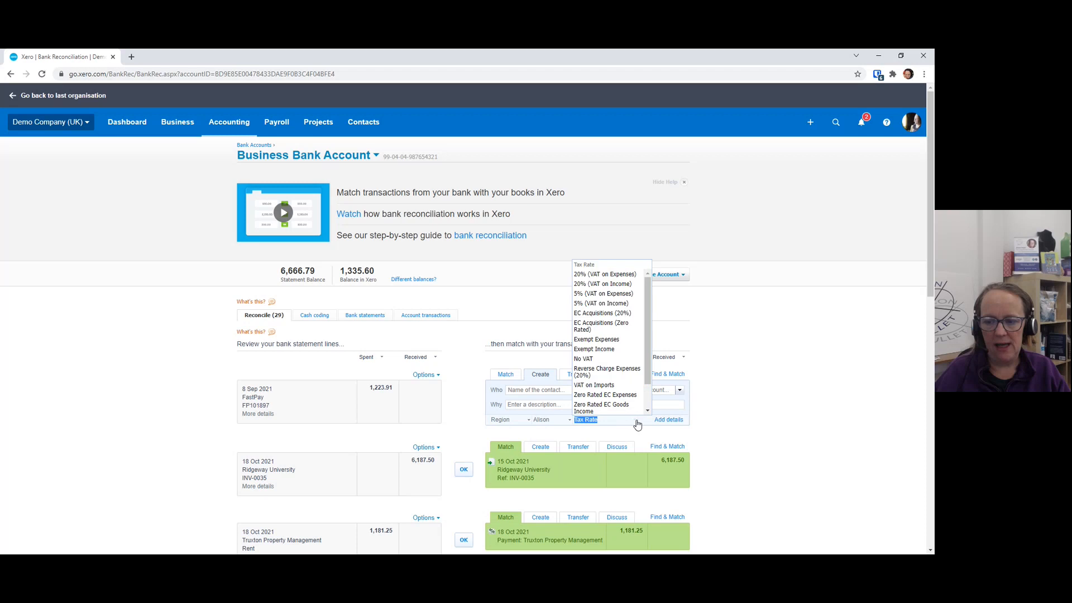
left_click(519, 421)
left_click(555, 452)
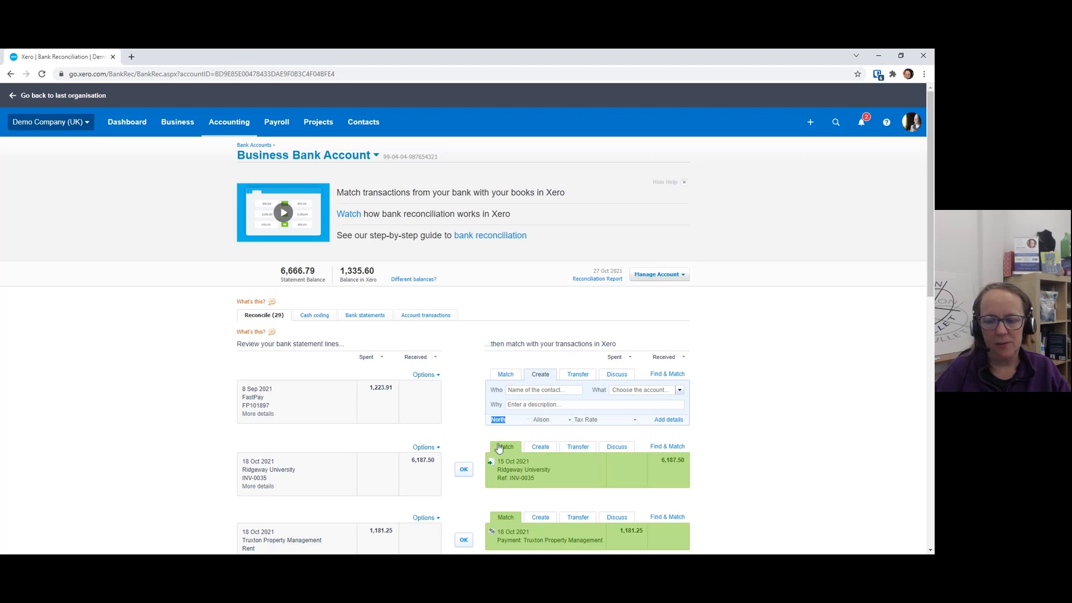
scroll(594, 419, "down", 3)
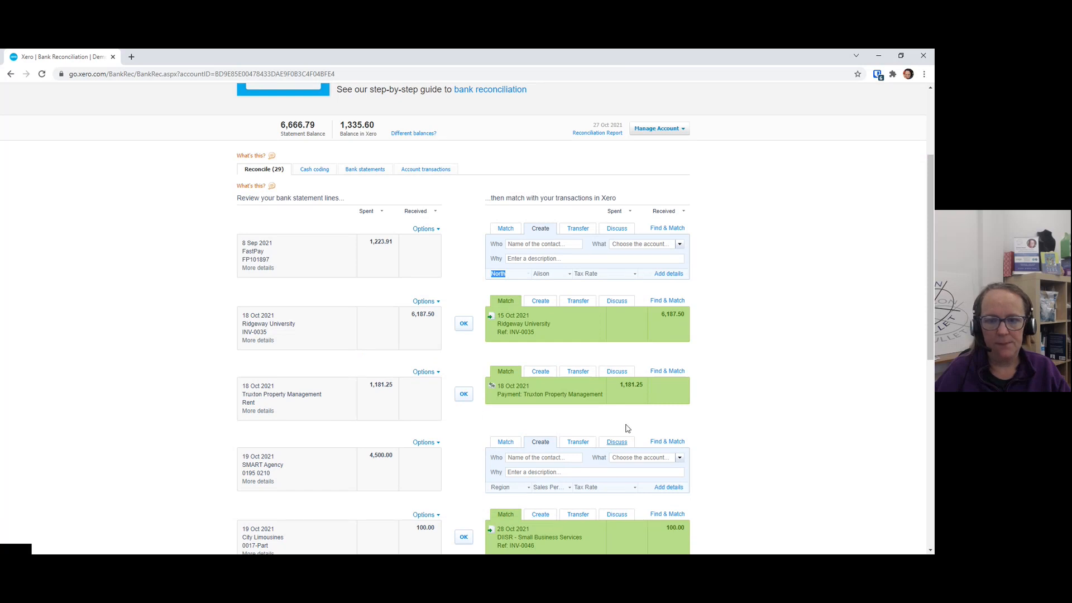
scroll(476, 173, "up", 3)
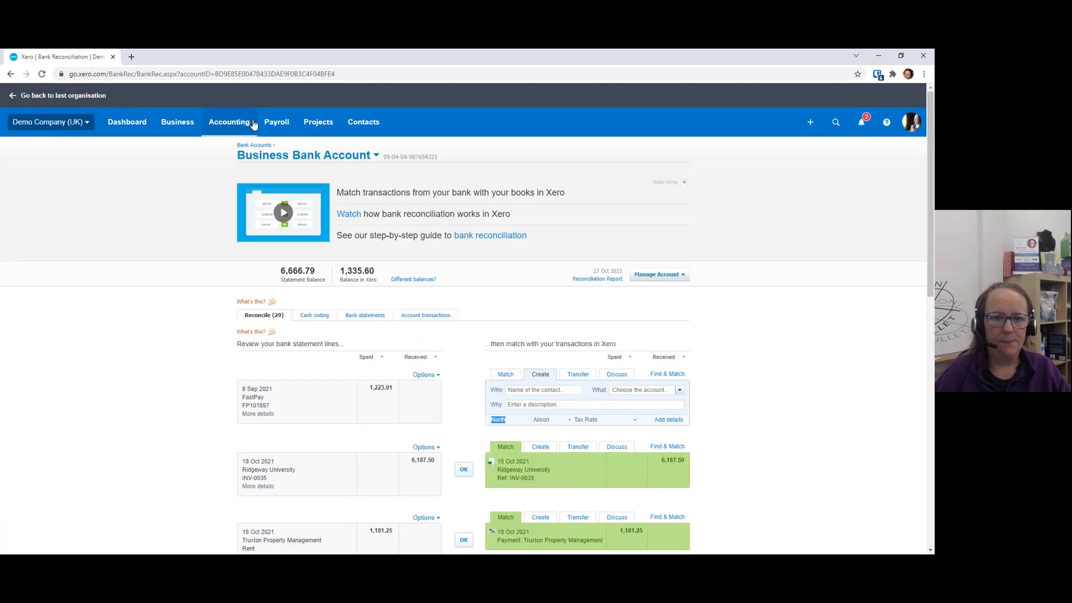
left_click(241, 126)
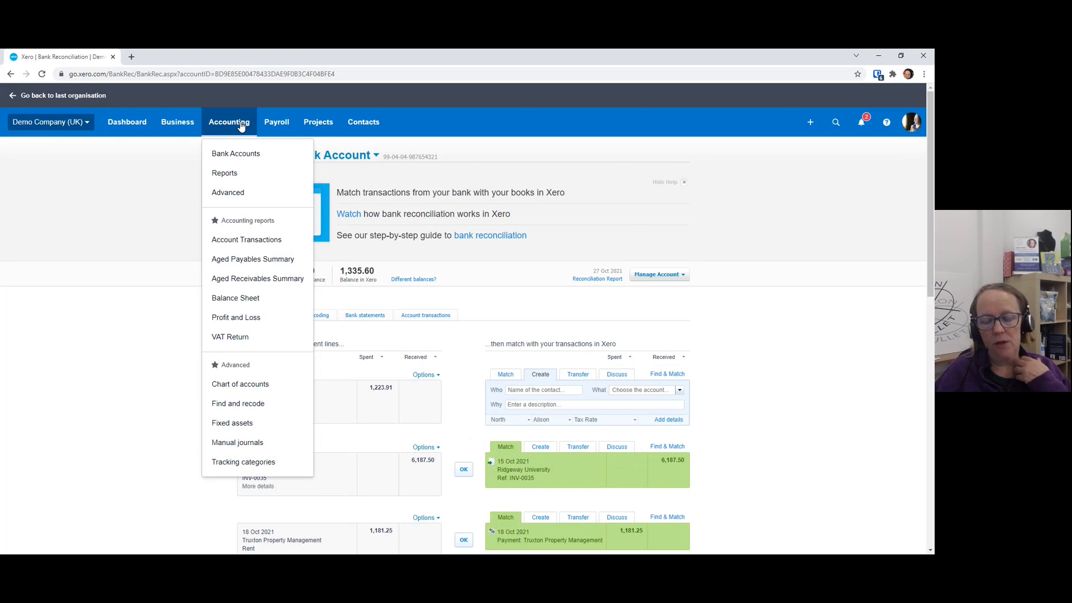
left_click(563, 248)
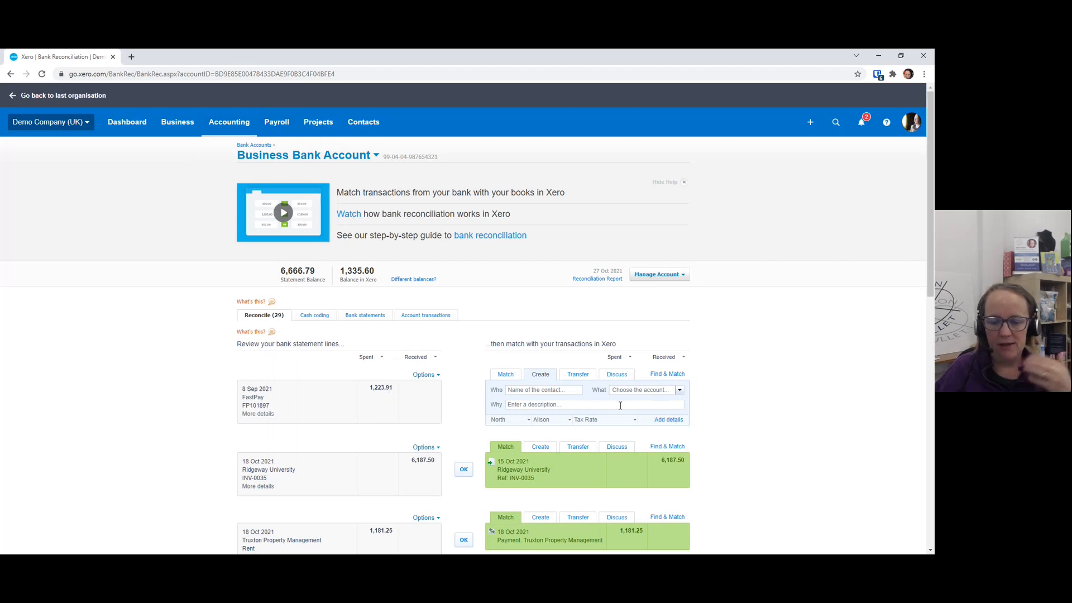
scroll(620, 405, "down", 2)
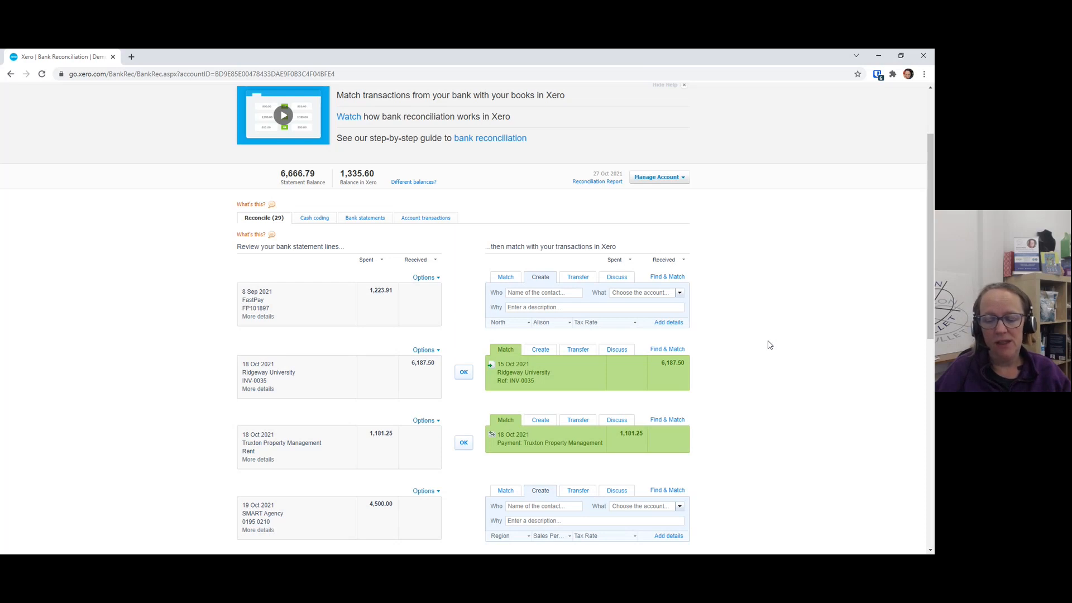
Open the Profit and Loss report from the reports list and dismiss the tip about adding columns
scroll(769, 344, "up", 3)
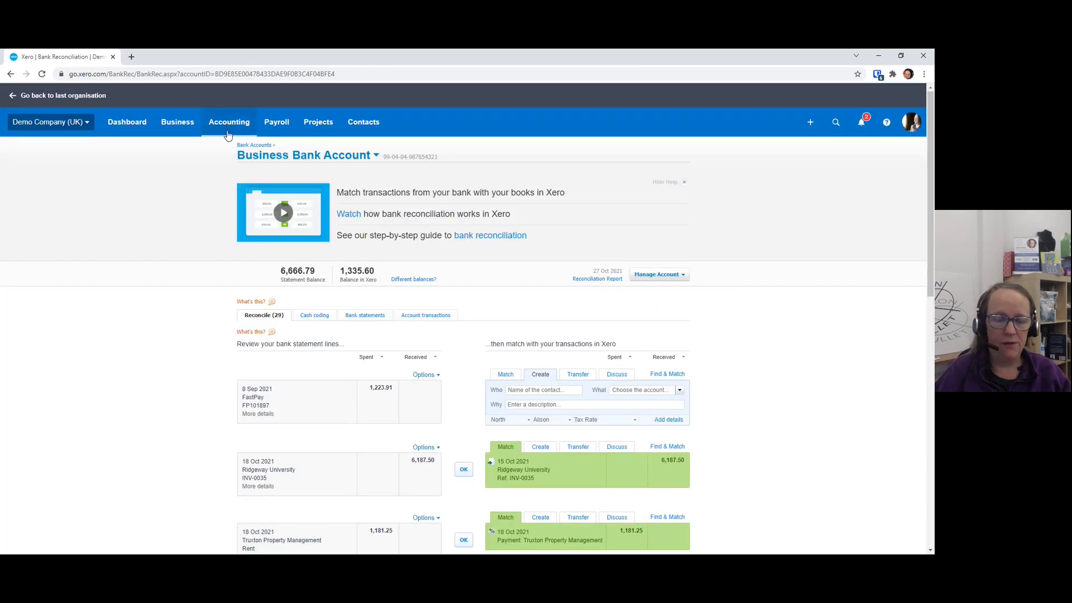
left_click(218, 128)
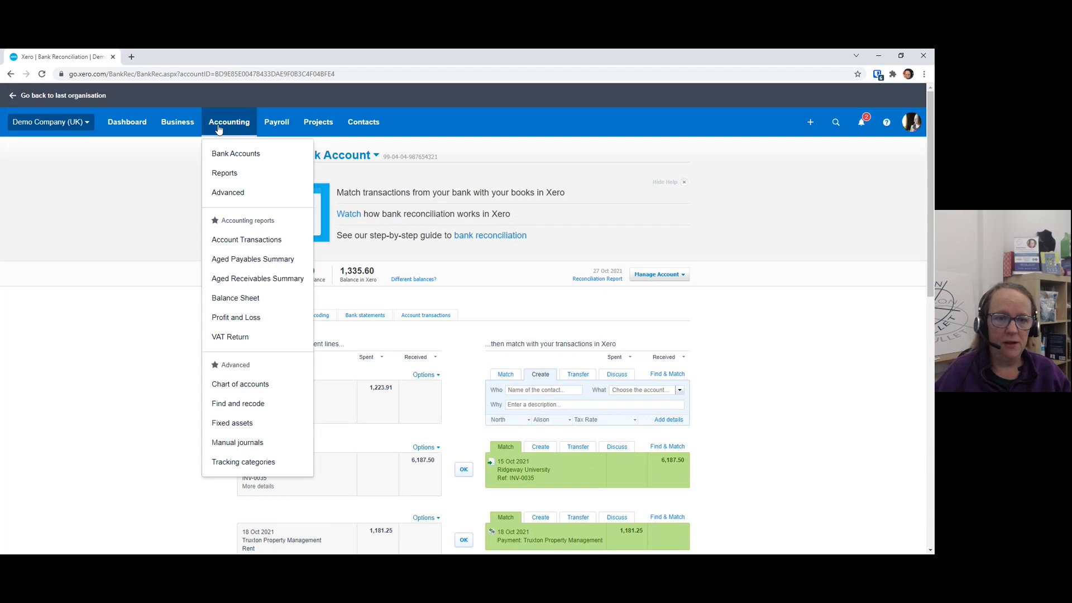
left_click(255, 180)
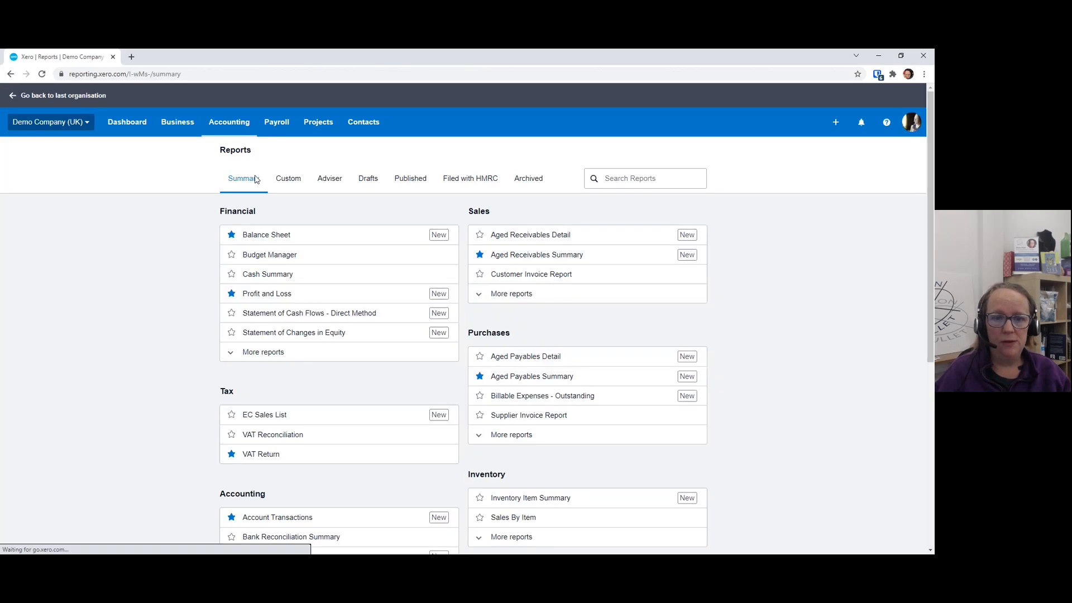
left_click(270, 295)
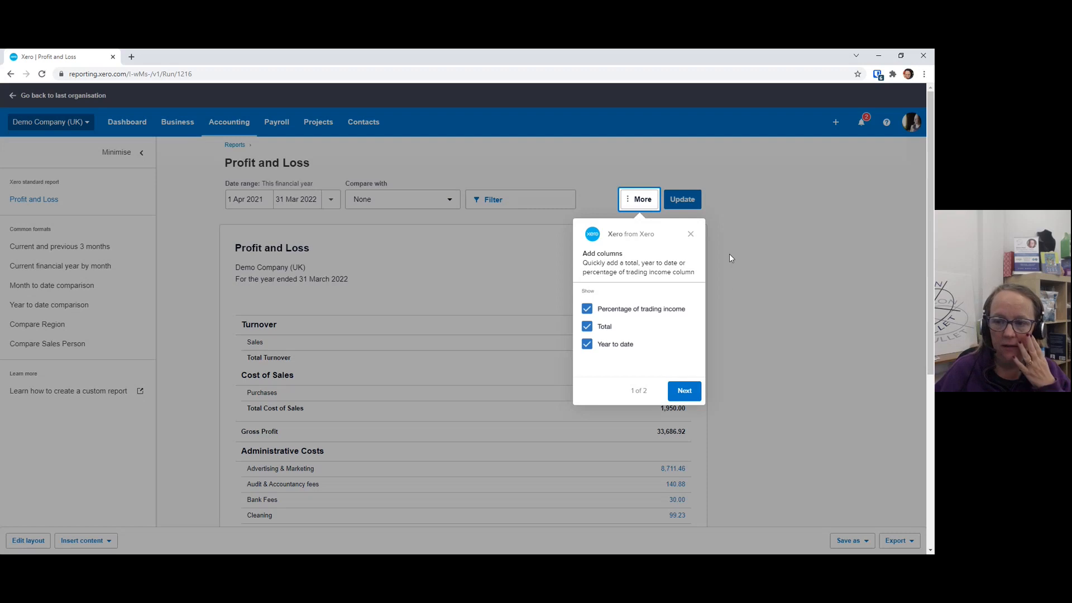
left_click(692, 236)
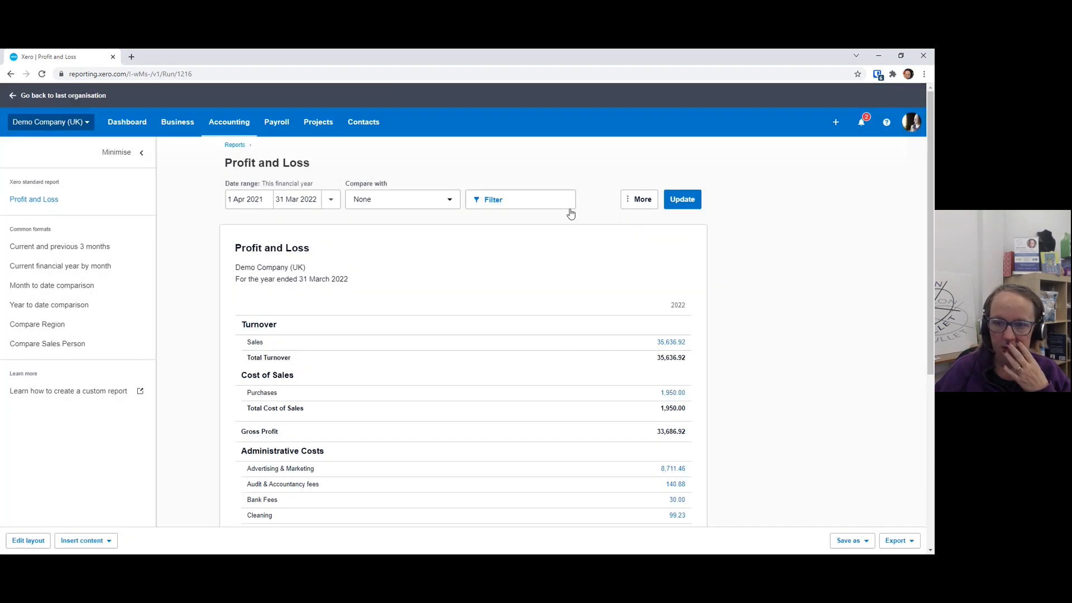
Filter the Profit and Loss report by the Eastside option of the Region tracking category and update the report
left_click(505, 204)
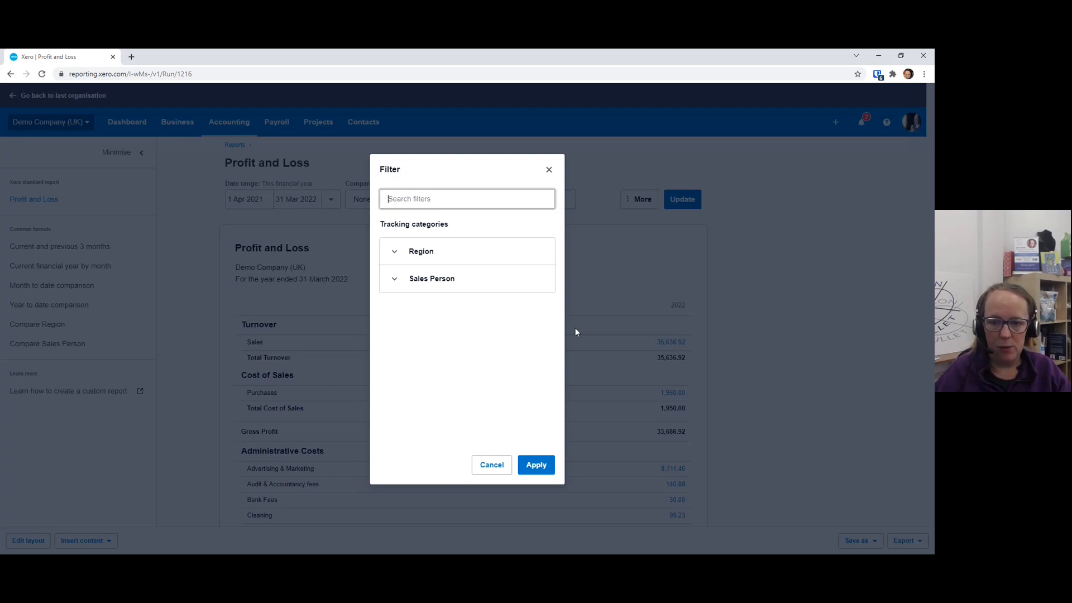
left_click(426, 281)
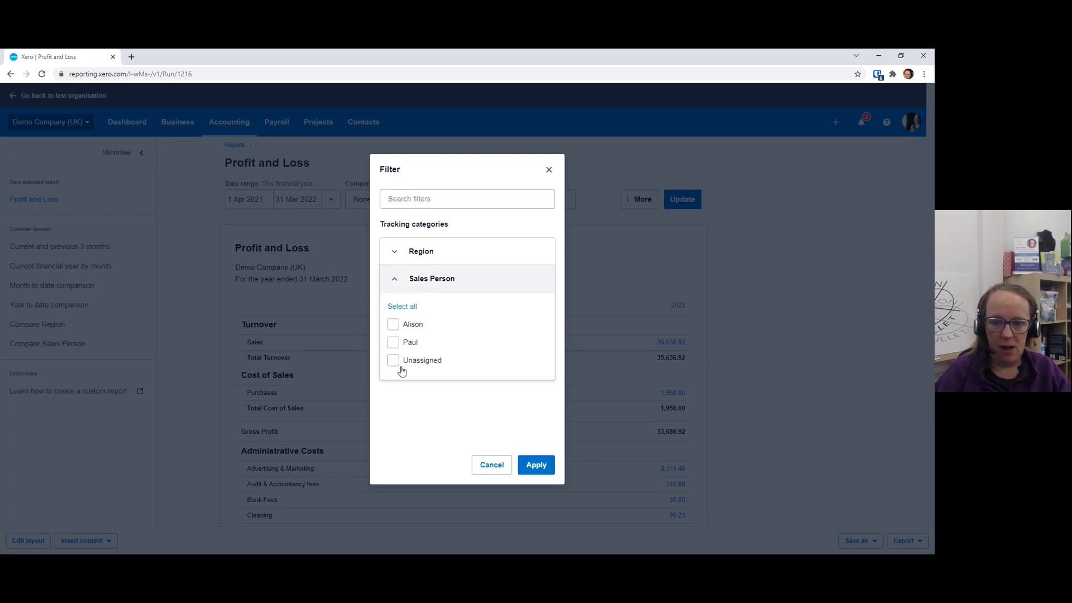
left_click(434, 253)
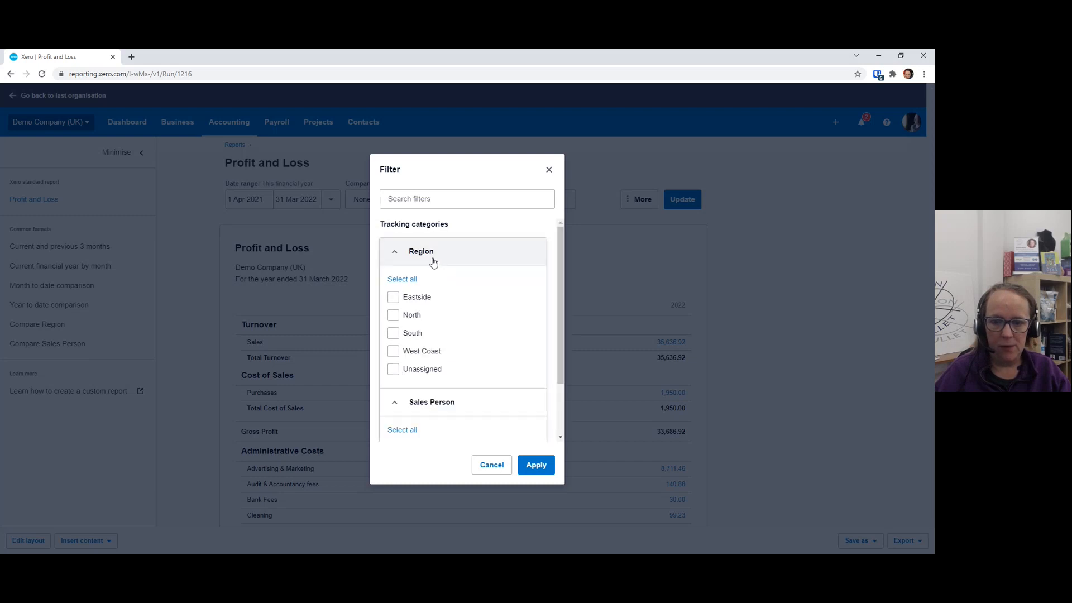
left_click(393, 297)
left_click(531, 466)
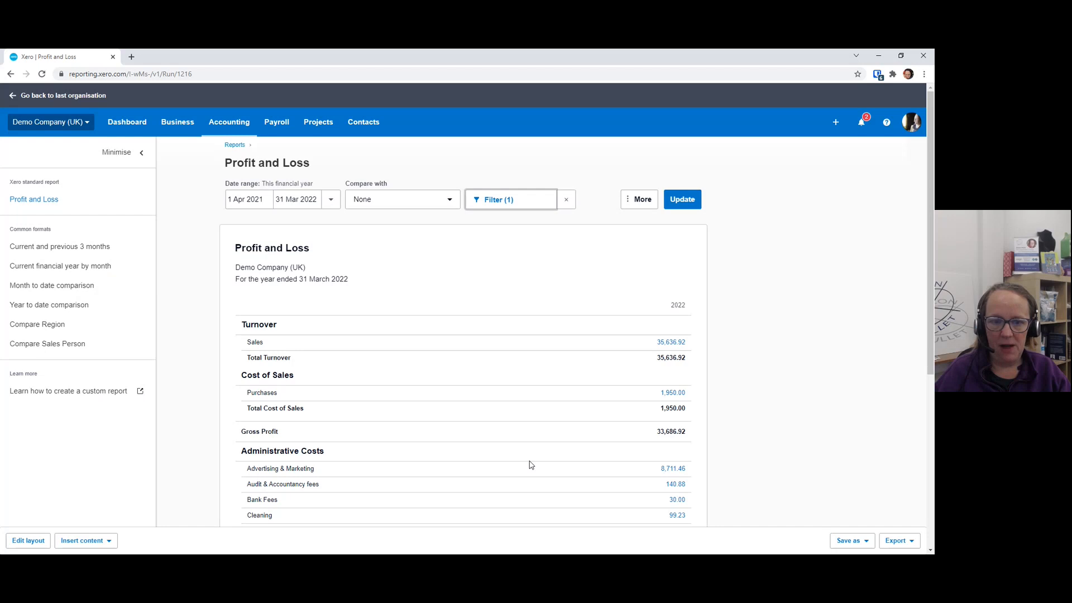
left_click(679, 209)
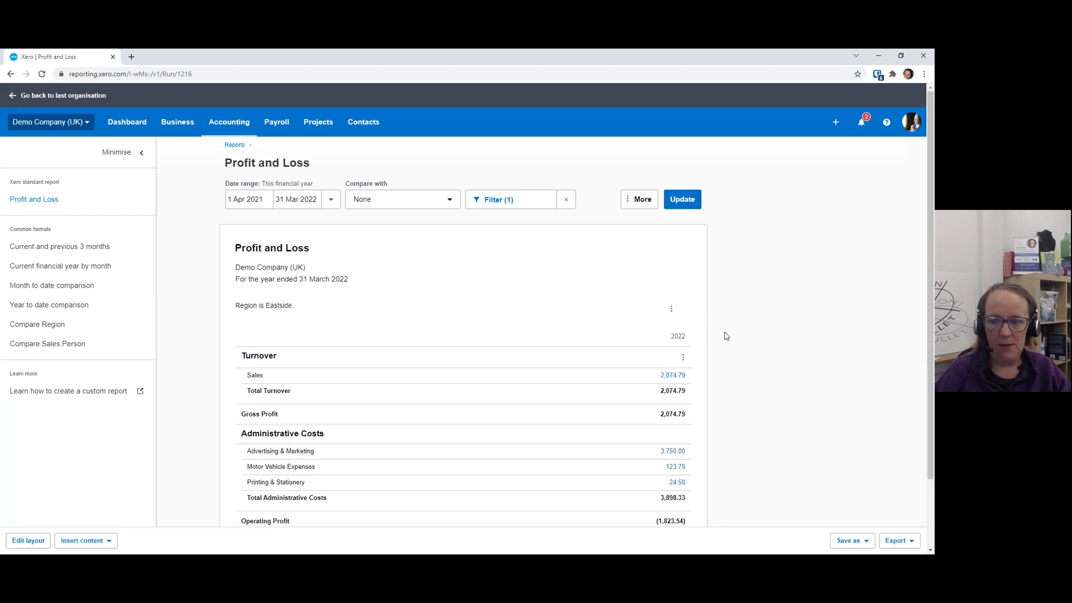
Review the filtered Profit and Loss figures through to profit after taxation, and check the report's display and comparison period options
scroll(725, 335, "down", 1)
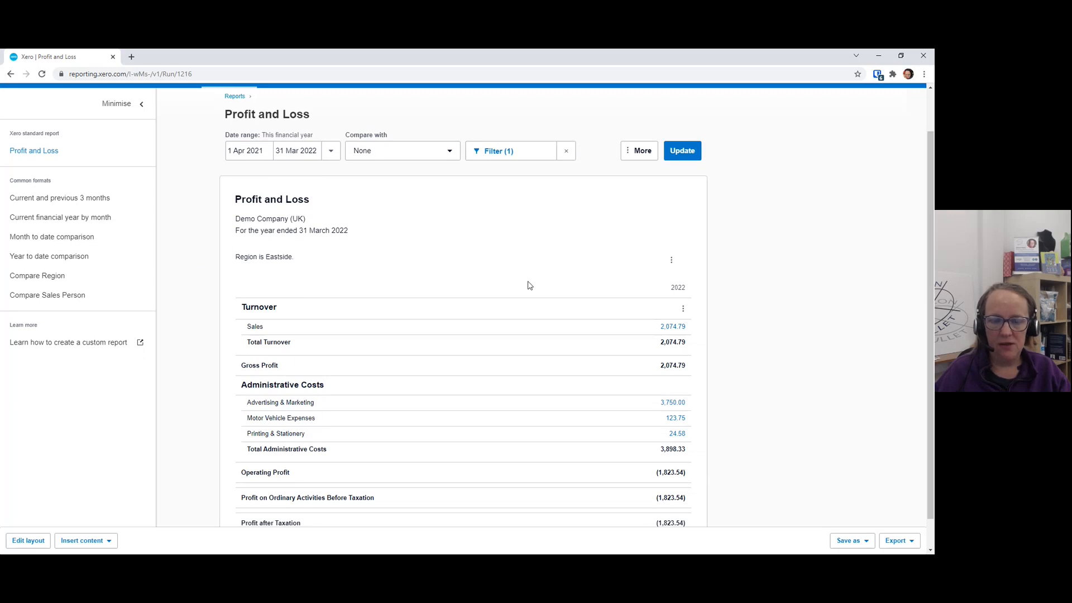
scroll(530, 285, "down", 1)
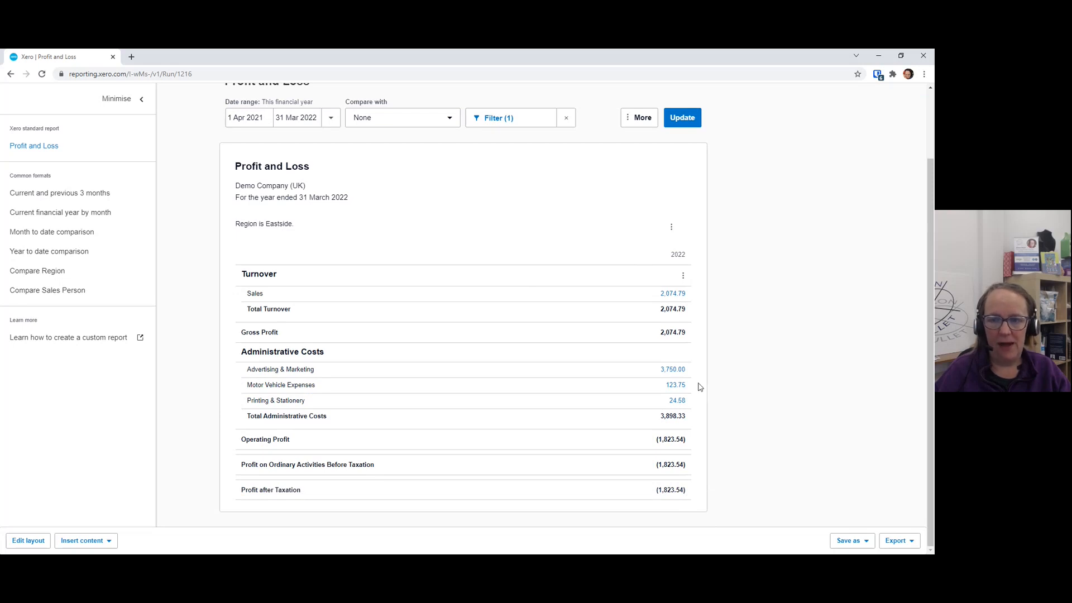
scroll(699, 388, "up", 2)
left_click(643, 167)
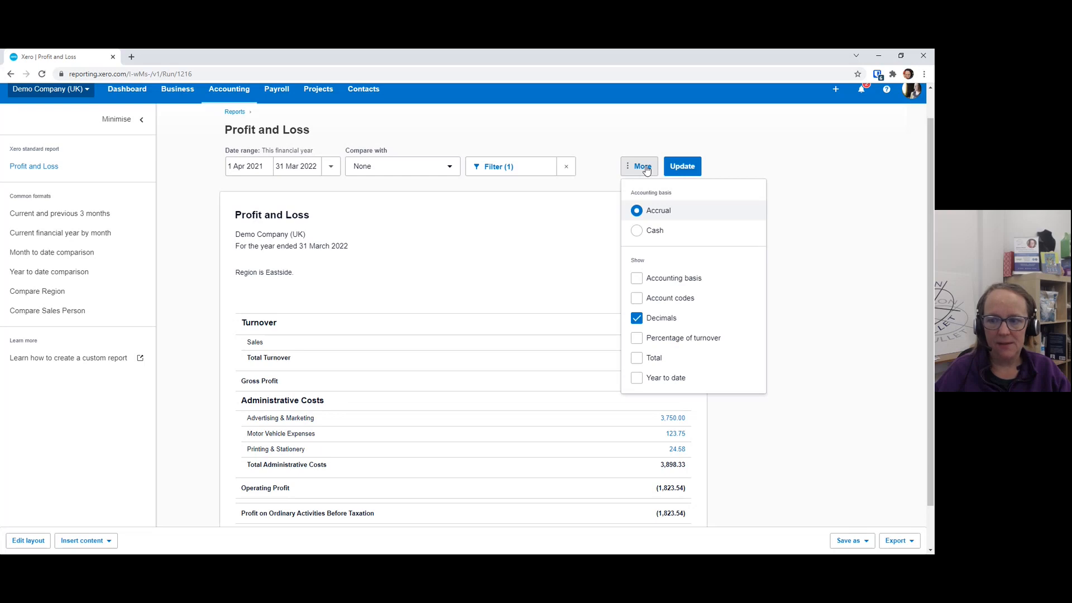
left_click(683, 167)
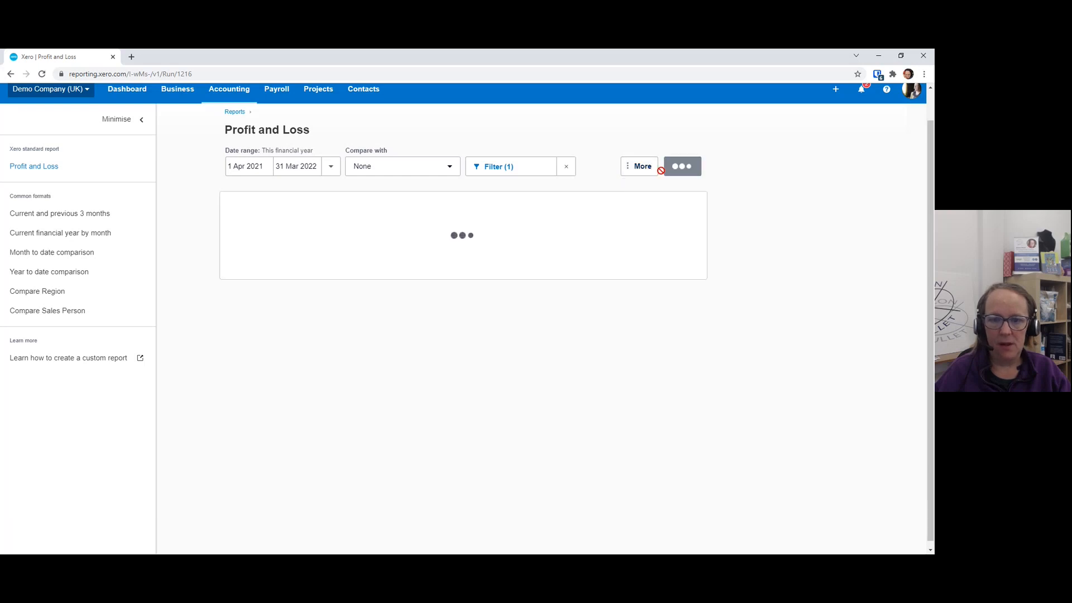
left_click(456, 168)
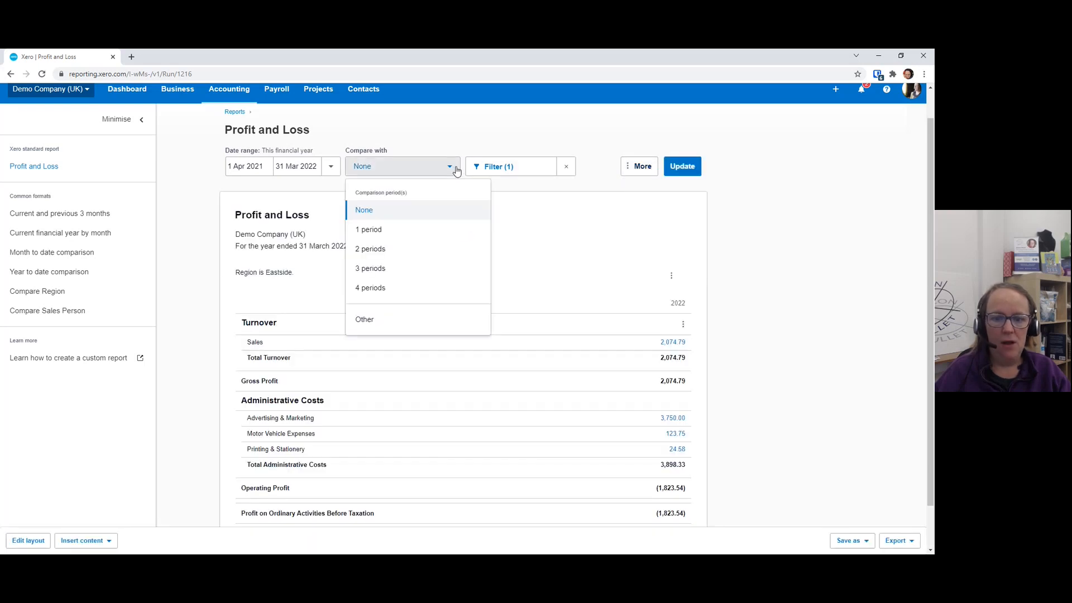
left_click(396, 327)
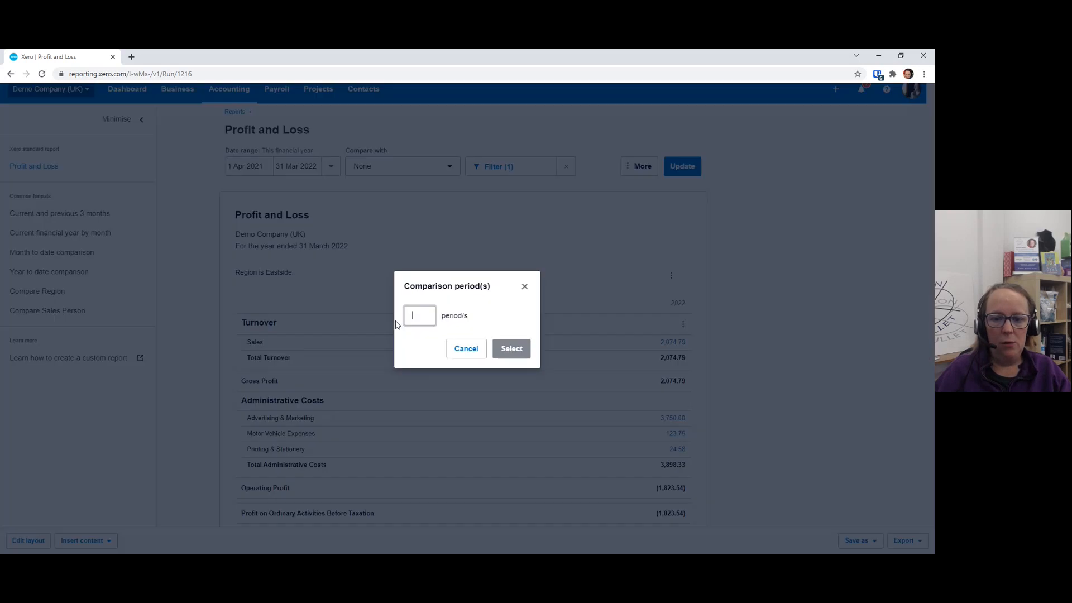
left_click(523, 288)
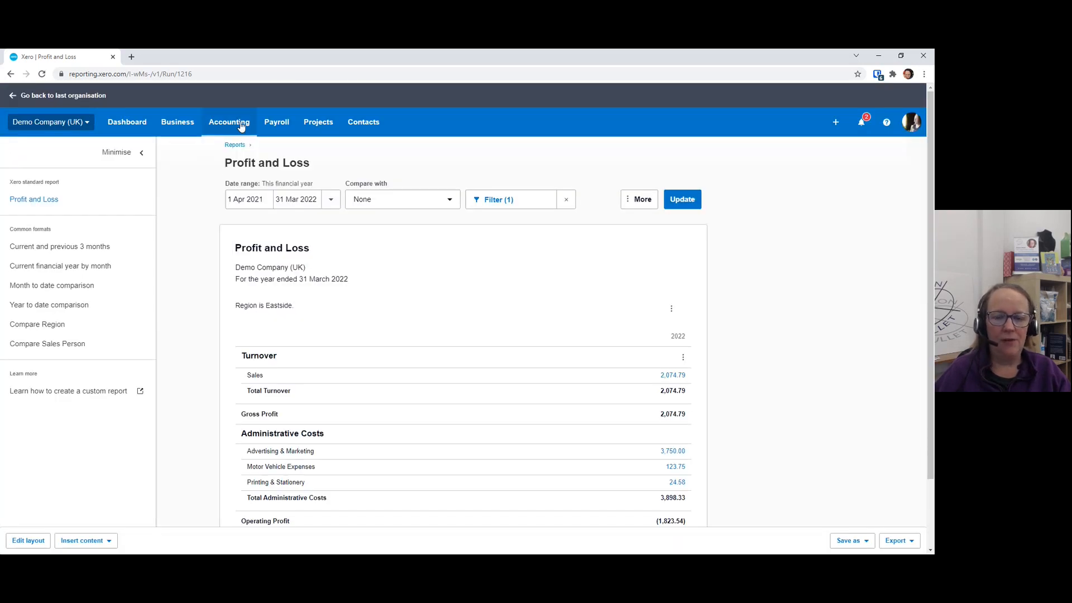
left_click(242, 125)
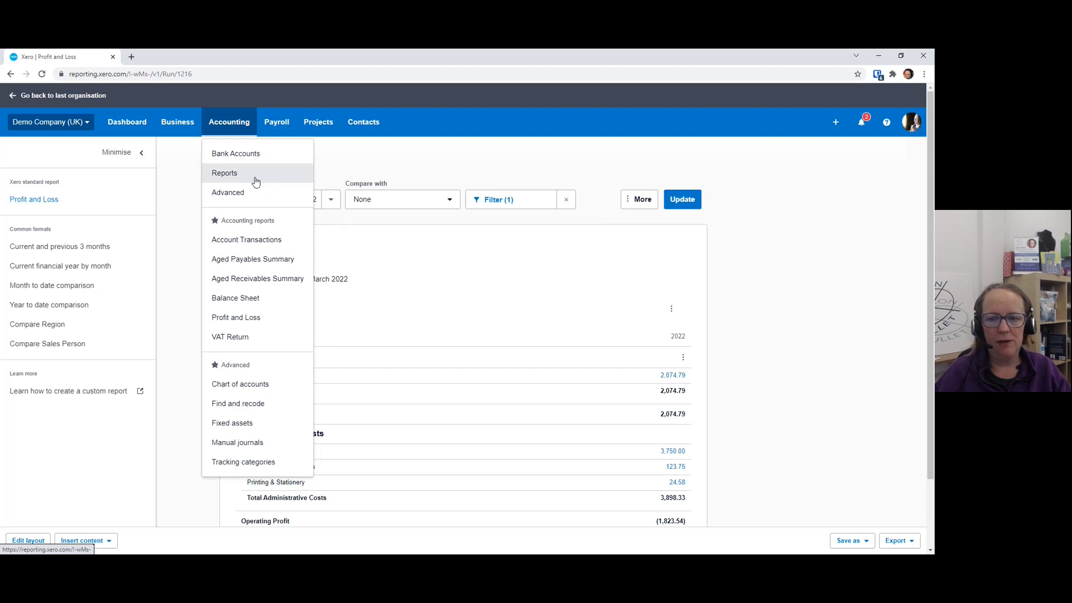
left_click(633, 198)
left_click(672, 161)
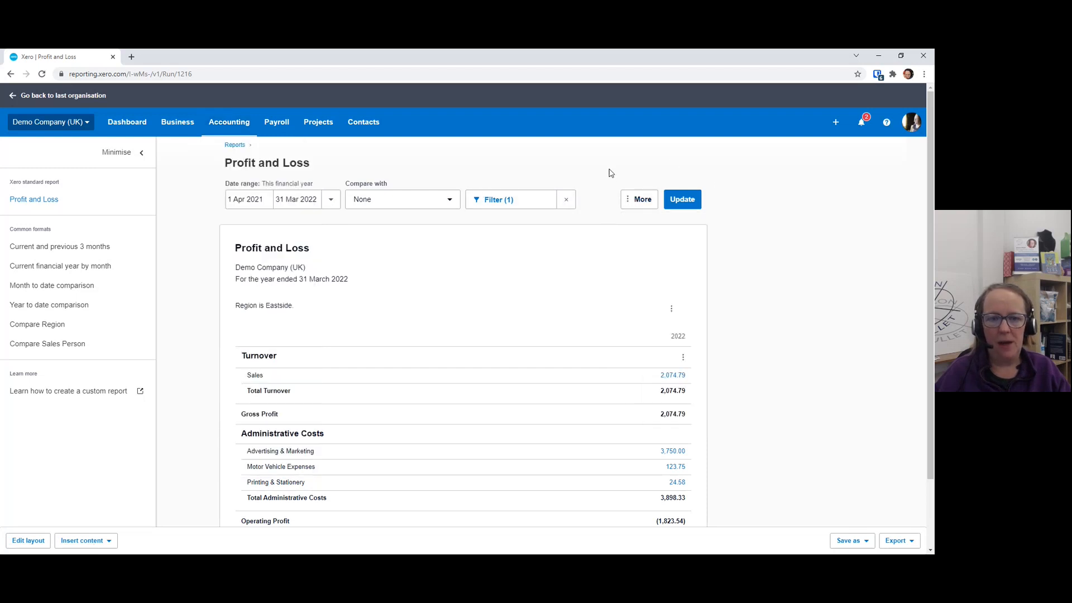
left_click(247, 121)
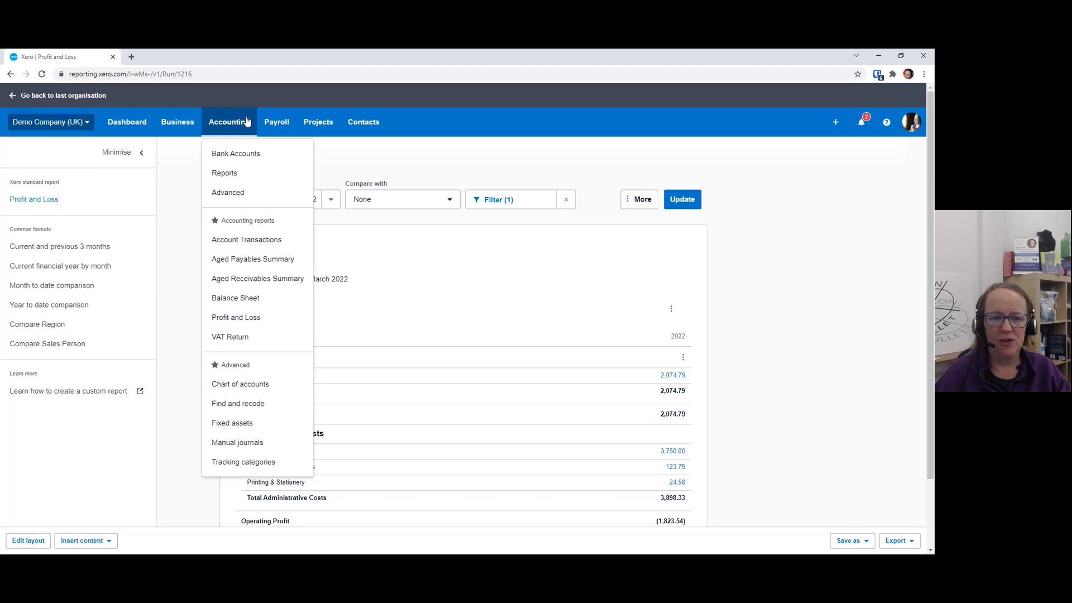
left_click(407, 152)
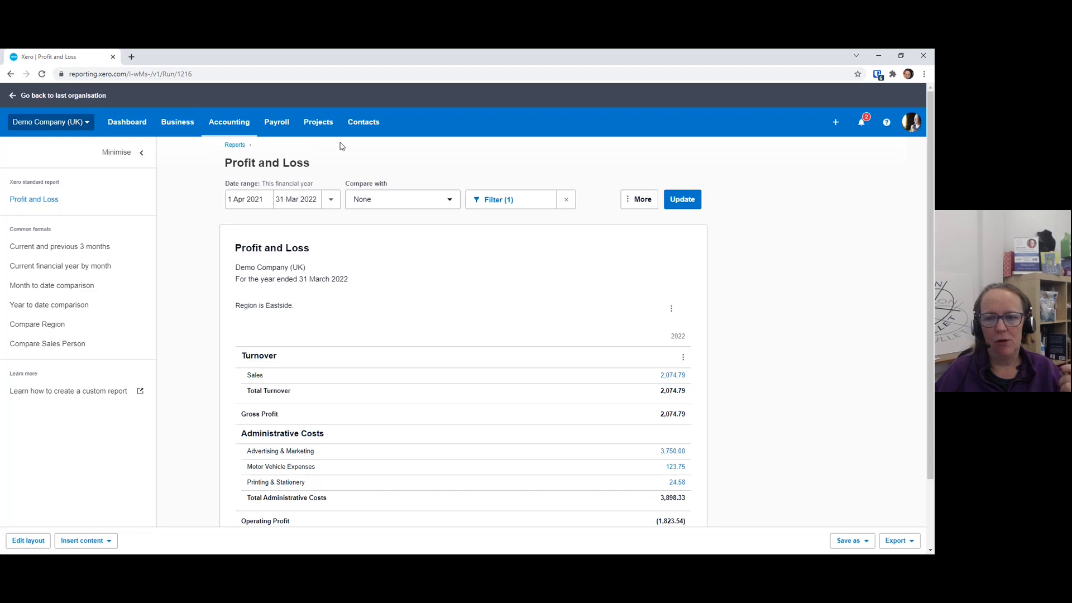
Open the export options for the filtered Profit and Loss report
left_click(887, 539)
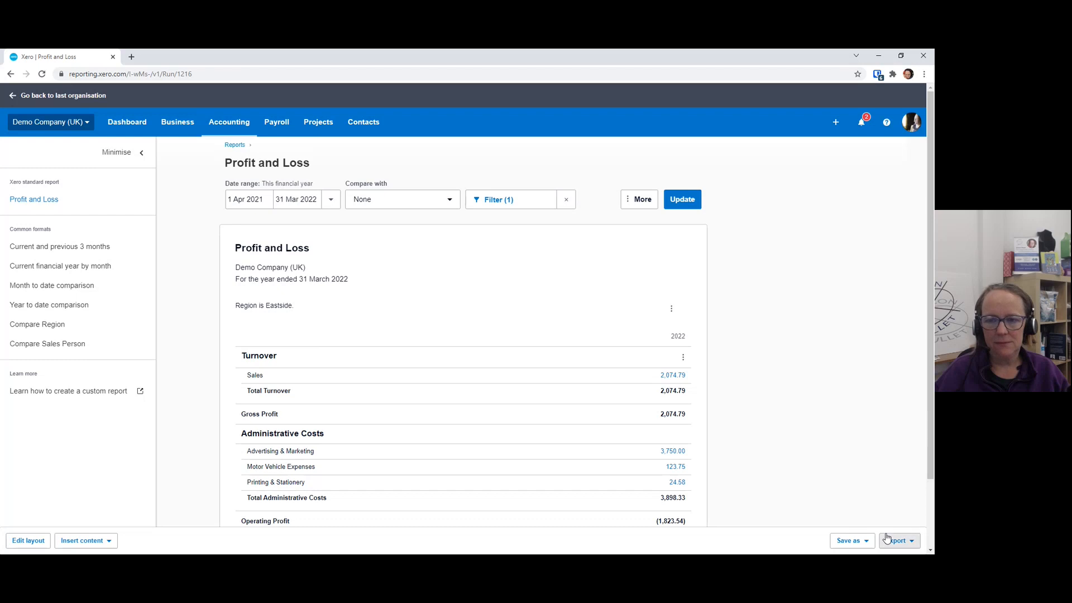